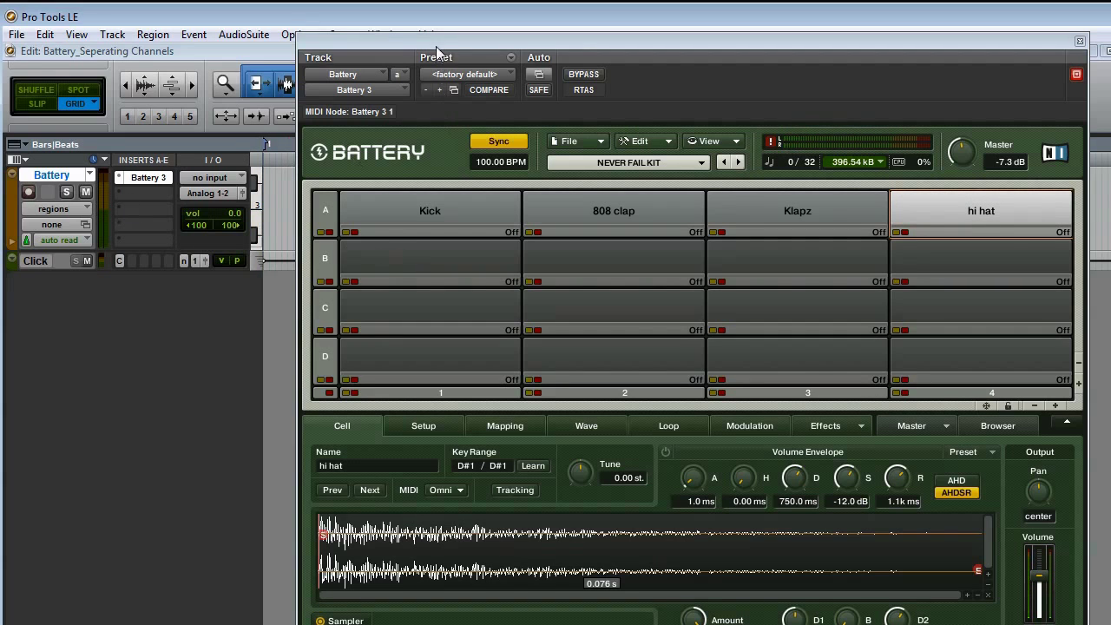
# - Move the Battery 3 plug-in window out of the way and create four new MIDI tracks in ticks
pyautogui.moveTo(438, 41); pyautogui.dragTo(469, 621)
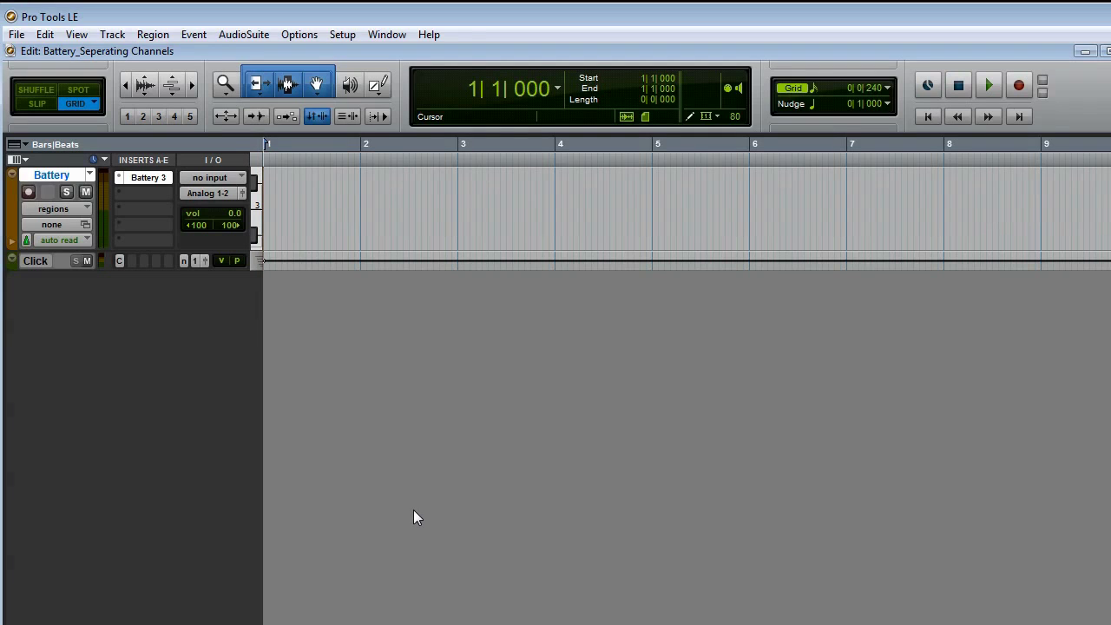
pyautogui.hotkey('ctrl', 'shift', 'n')
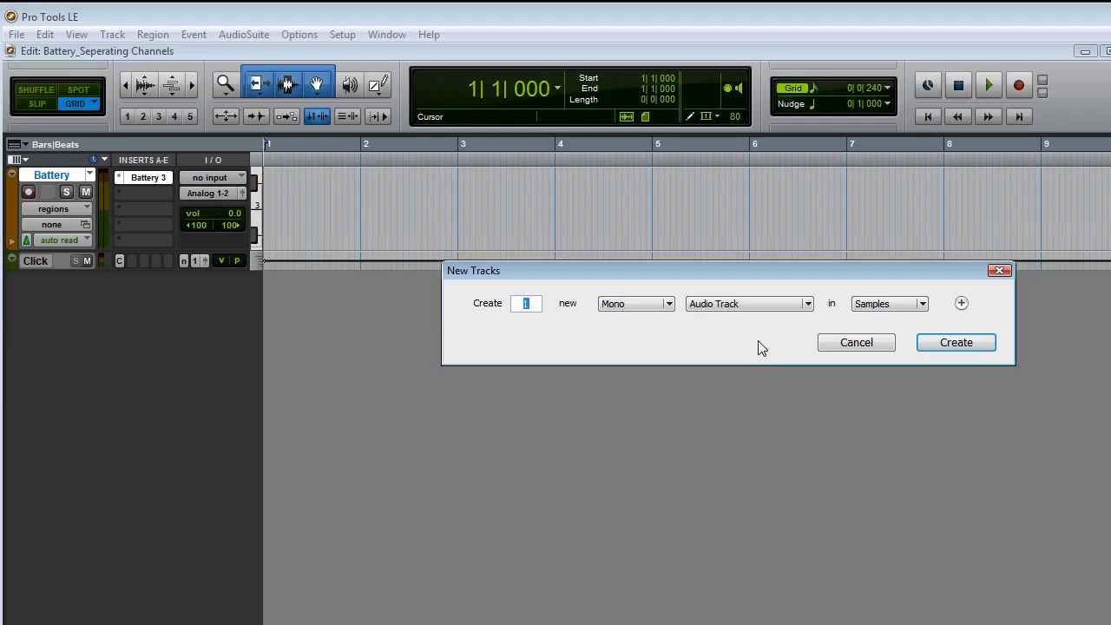
pyautogui.hotkey('ctrl', 'Down')
pyautogui.hotkey('ctrl', 'Down')
pyautogui.hotkey('ctrl', 'Down')
pyautogui.write('2')
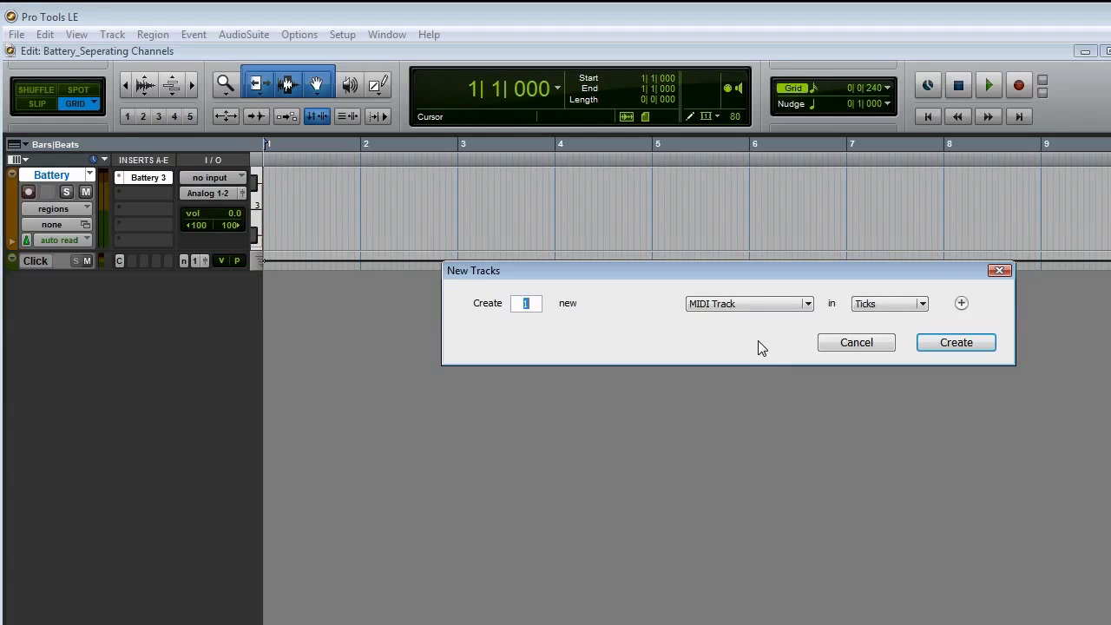
pyautogui.write('4')
pyautogui.click(957, 342)
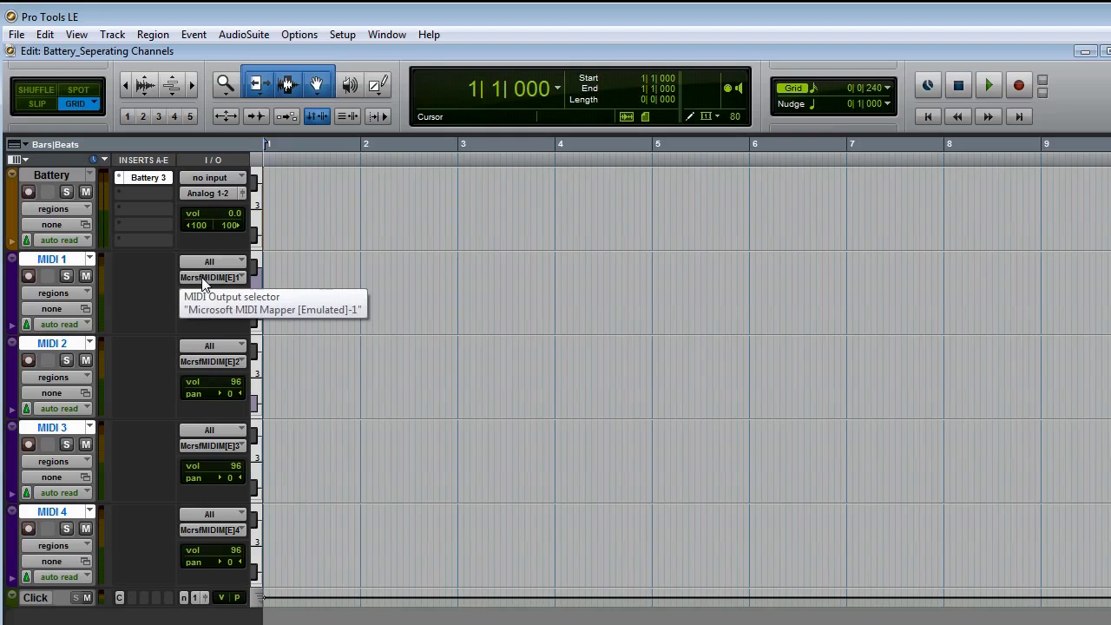
pyautogui.click(51, 174)
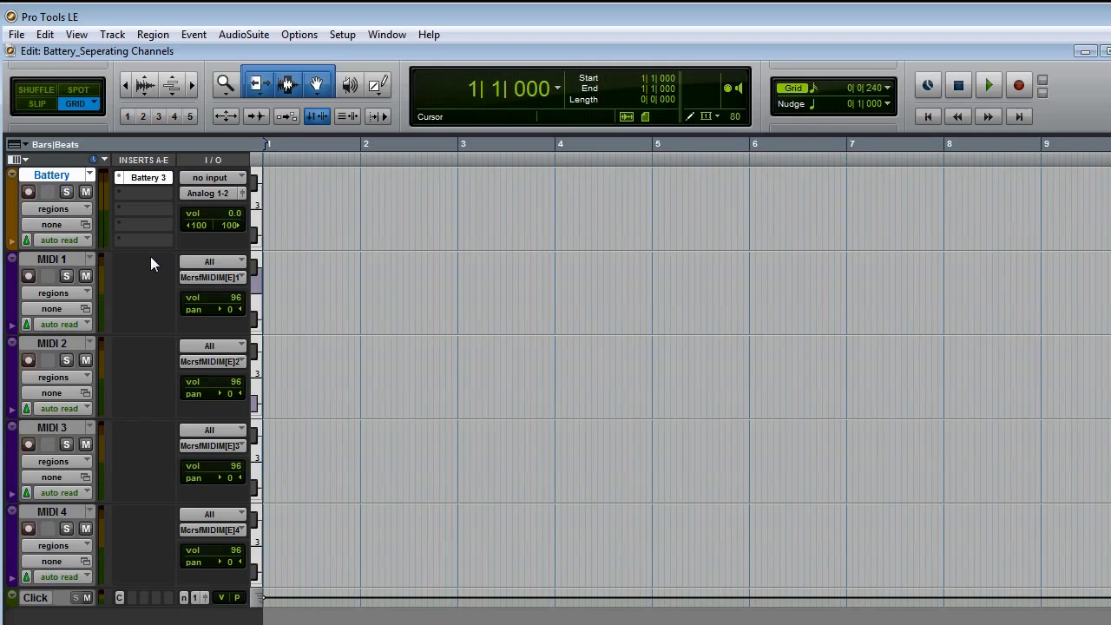
pyautogui.hotkey('ctrl', 'shift', 'n')
pyautogui.moveTo(574, 265); pyautogui.dragTo(426, 175)
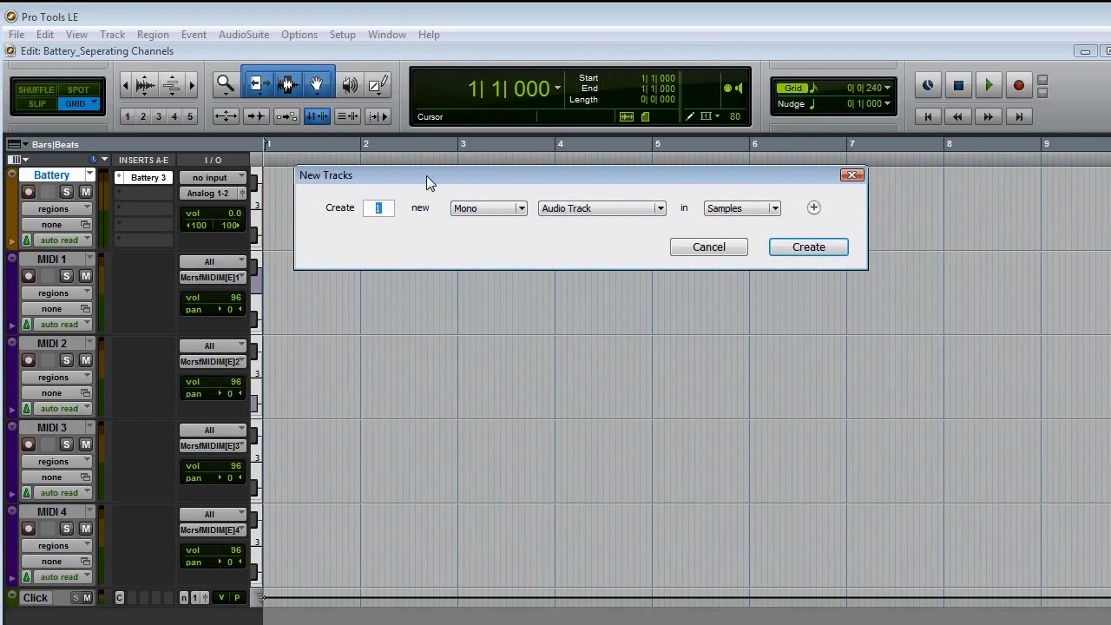
pyautogui.click(660, 210)
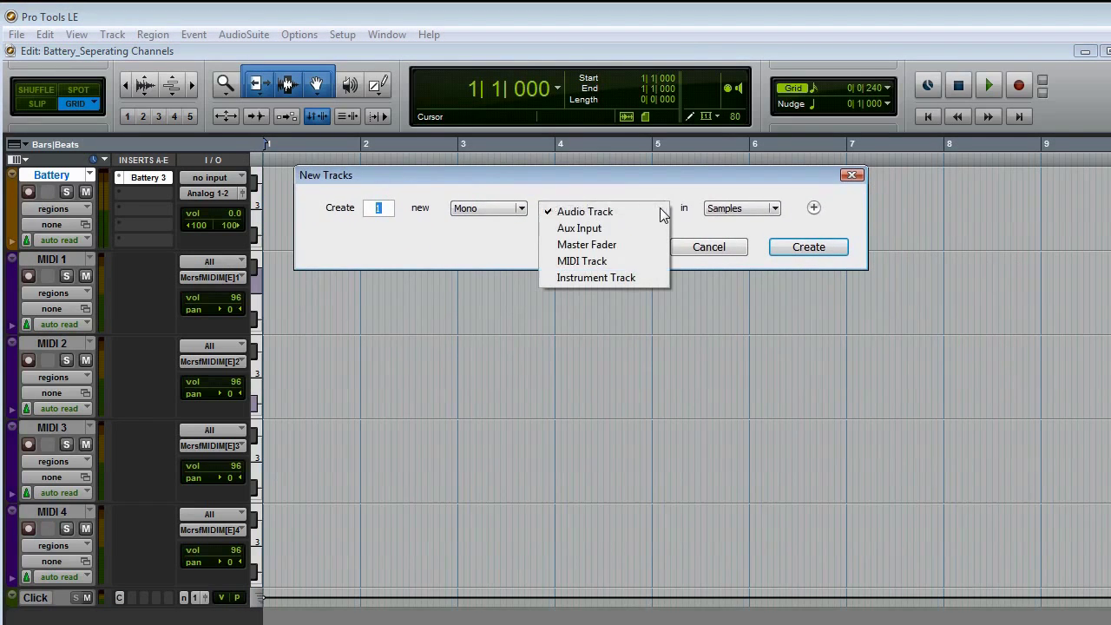
pyautogui.click(613, 278)
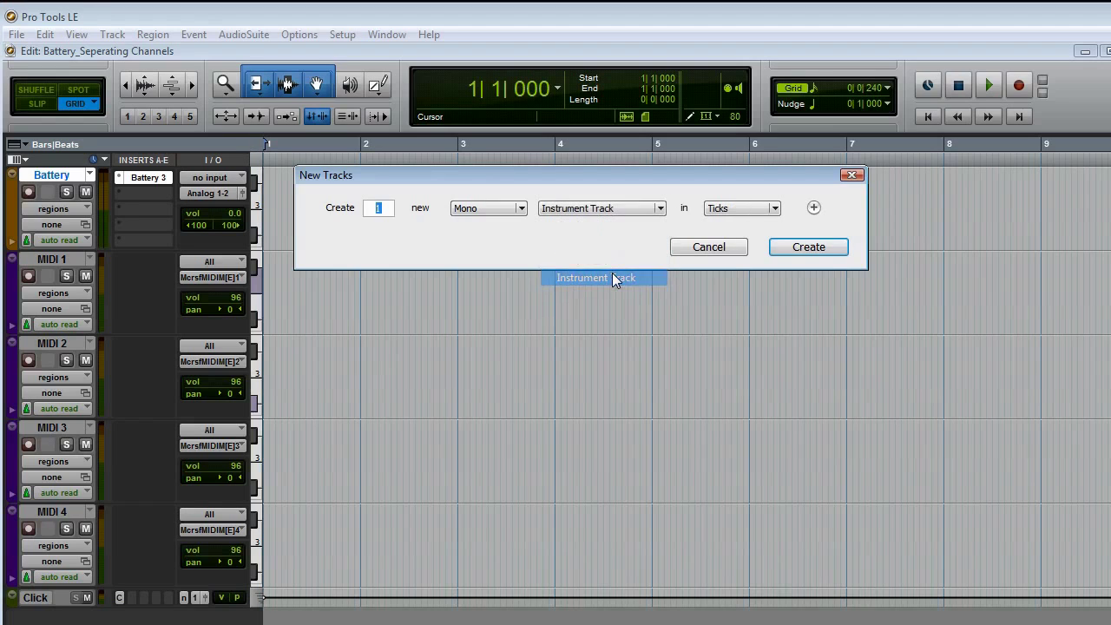
pyautogui.click(518, 209)
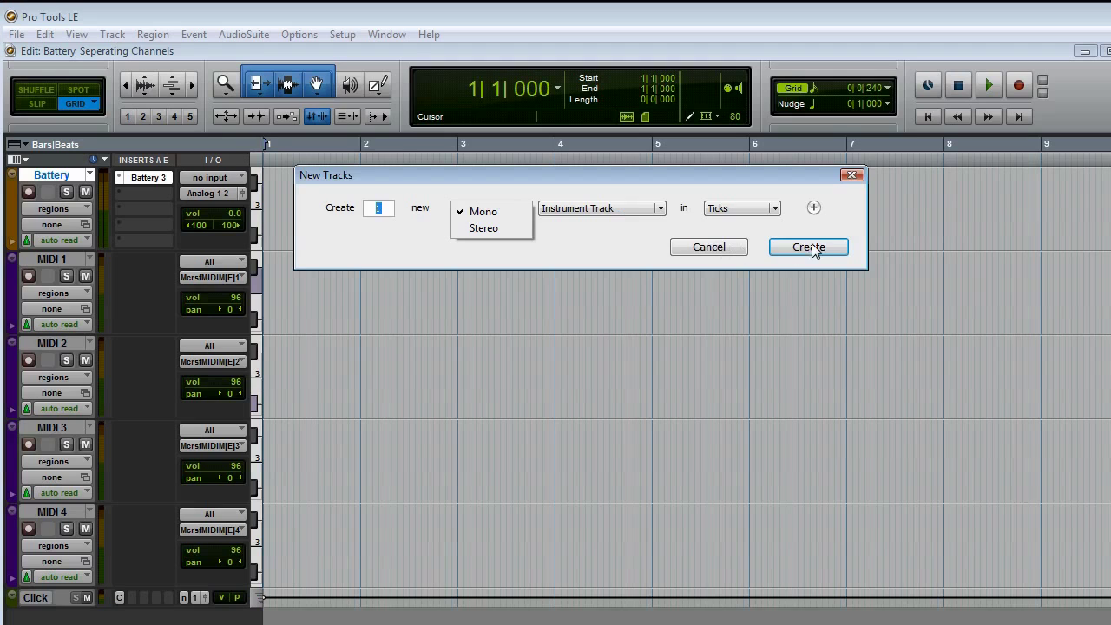
pyautogui.click(693, 250)
pyautogui.click(692, 249)
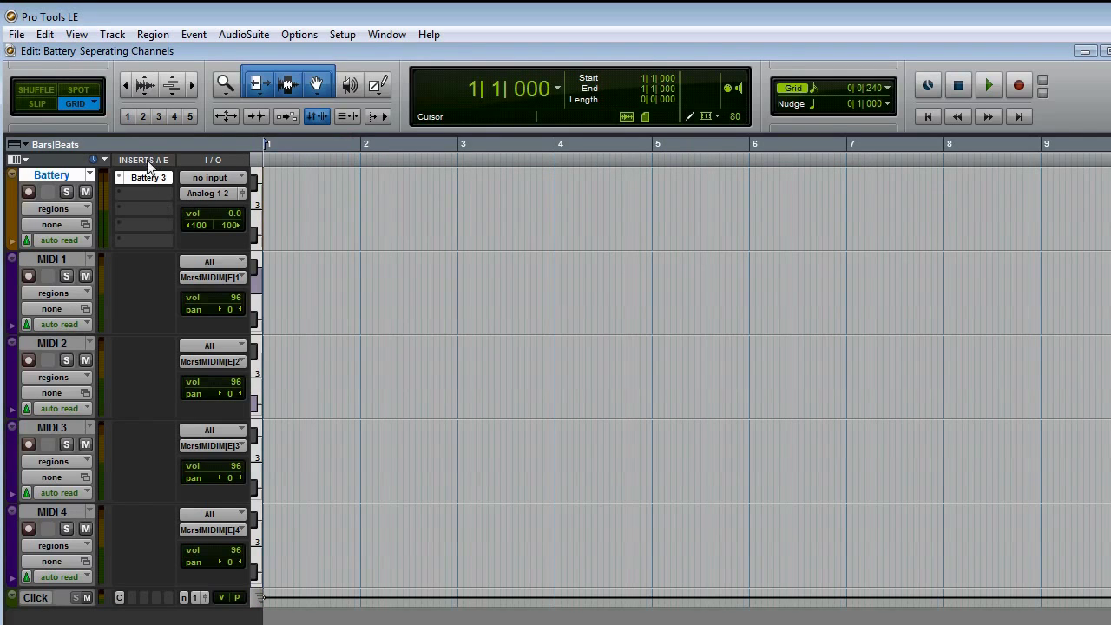
pyautogui.click(21, 160)
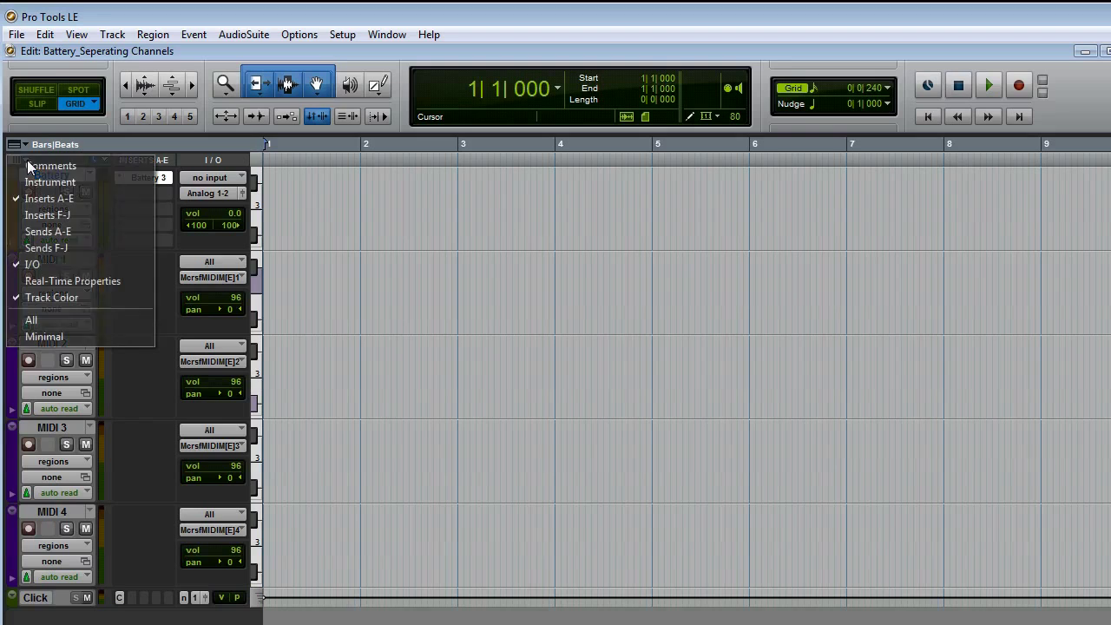
pyautogui.click(138, 434)
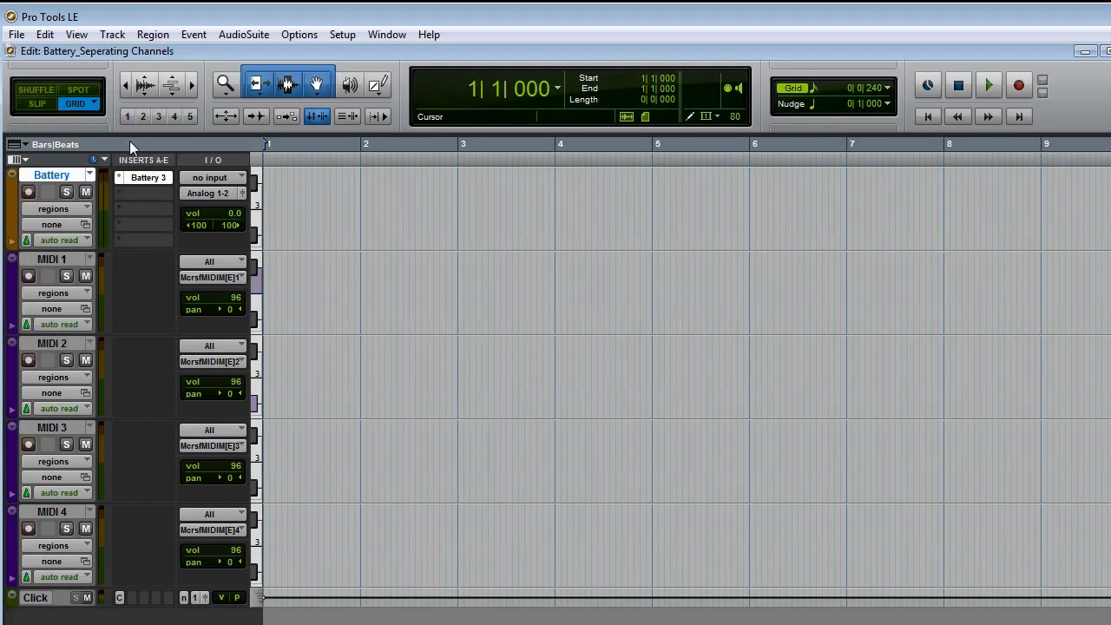
pyautogui.click(142, 192)
pyautogui.moveTo(184, 220)
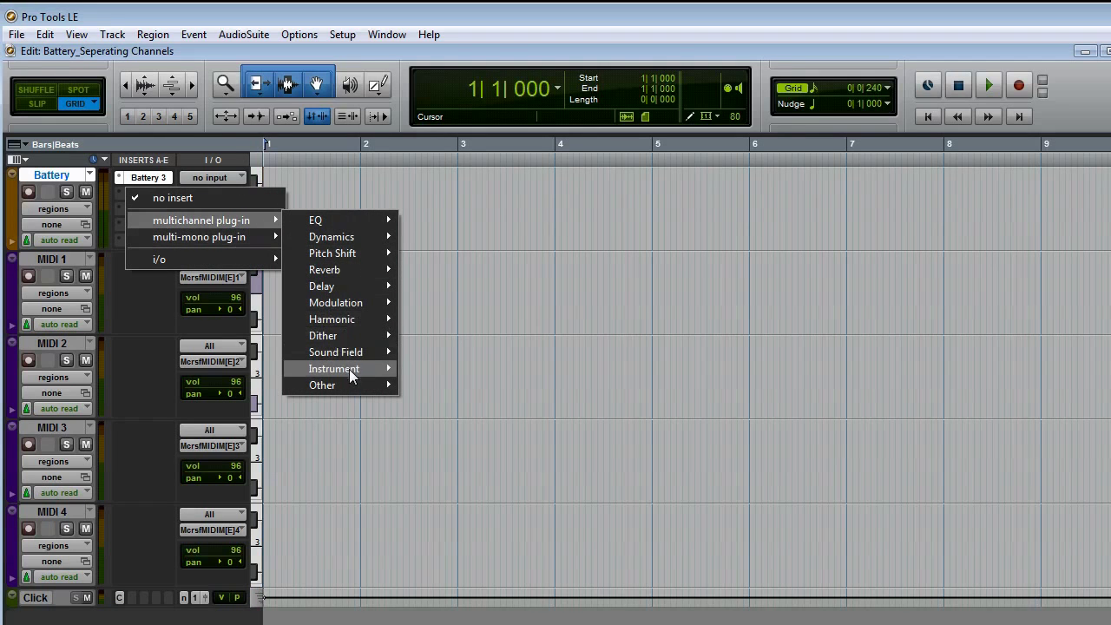
pyautogui.moveTo(348, 368)
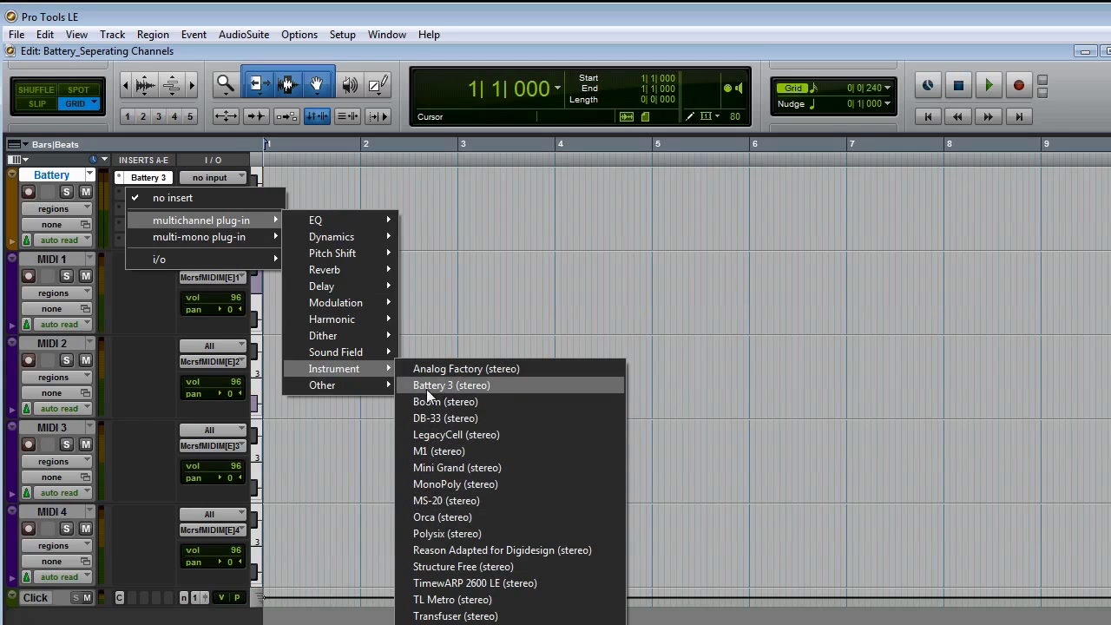
pyautogui.click(426, 387)
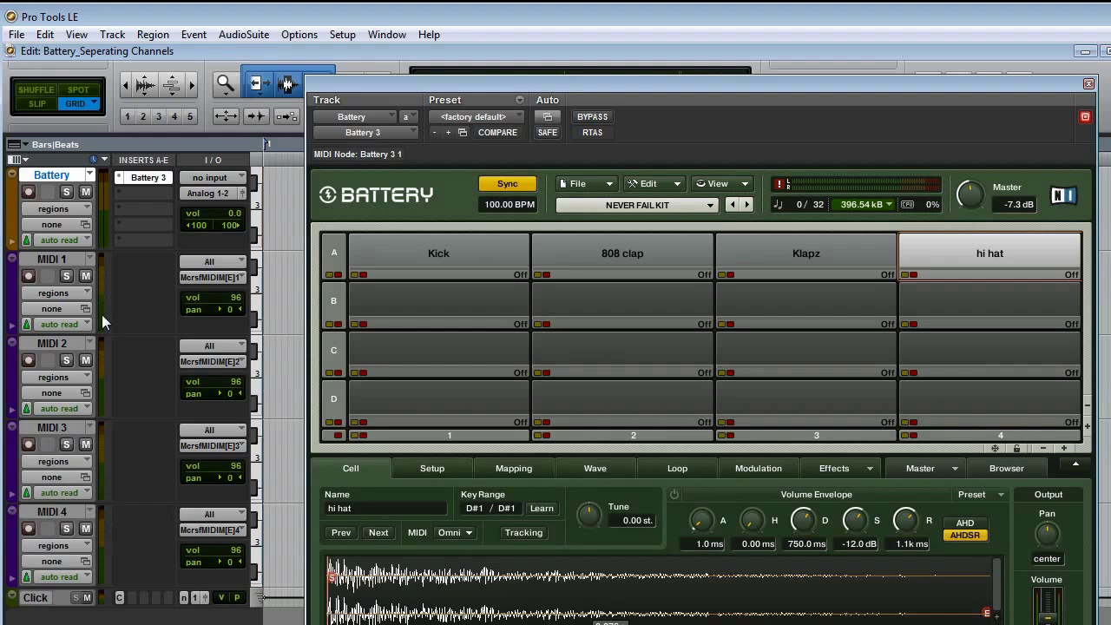
# - Route the MIDI 1 track's output to Battery 3 1 channel-1 and the MIDI 2 track's output to channel-2
pyautogui.moveTo(515, 86); pyautogui.dragTo(535, 56)
pyautogui.click(469, 224)
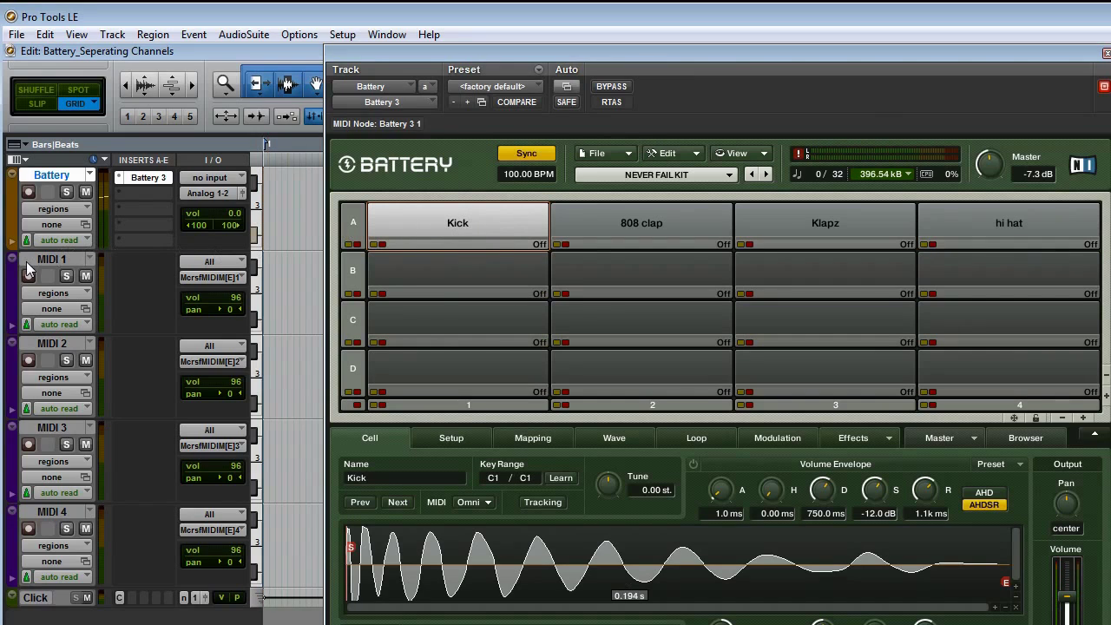
pyautogui.click(217, 277)
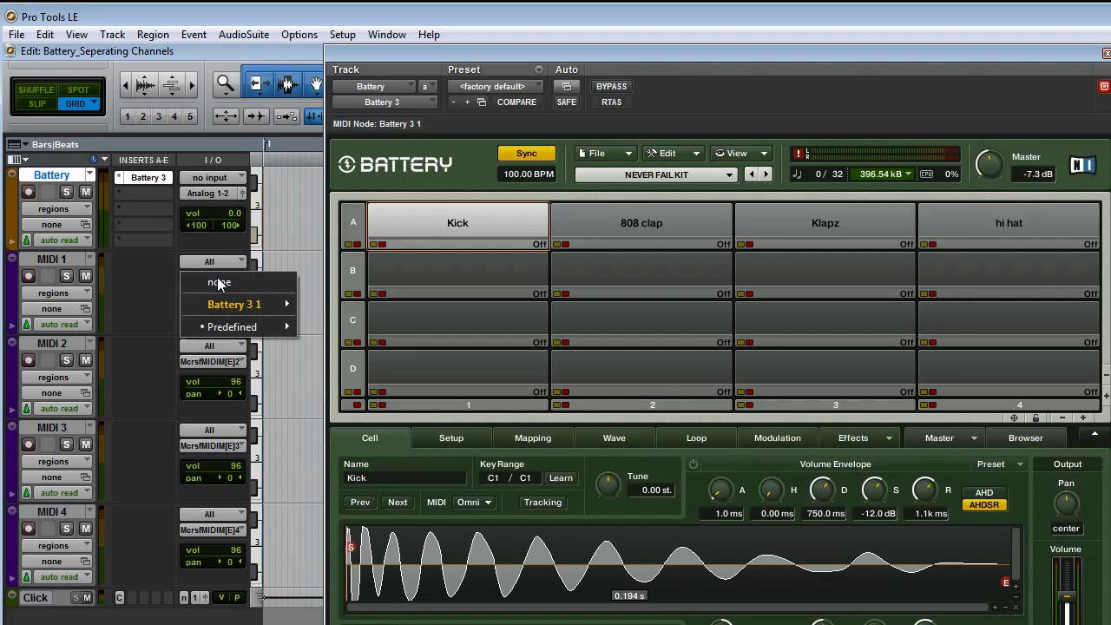
pyautogui.moveTo(224, 308)
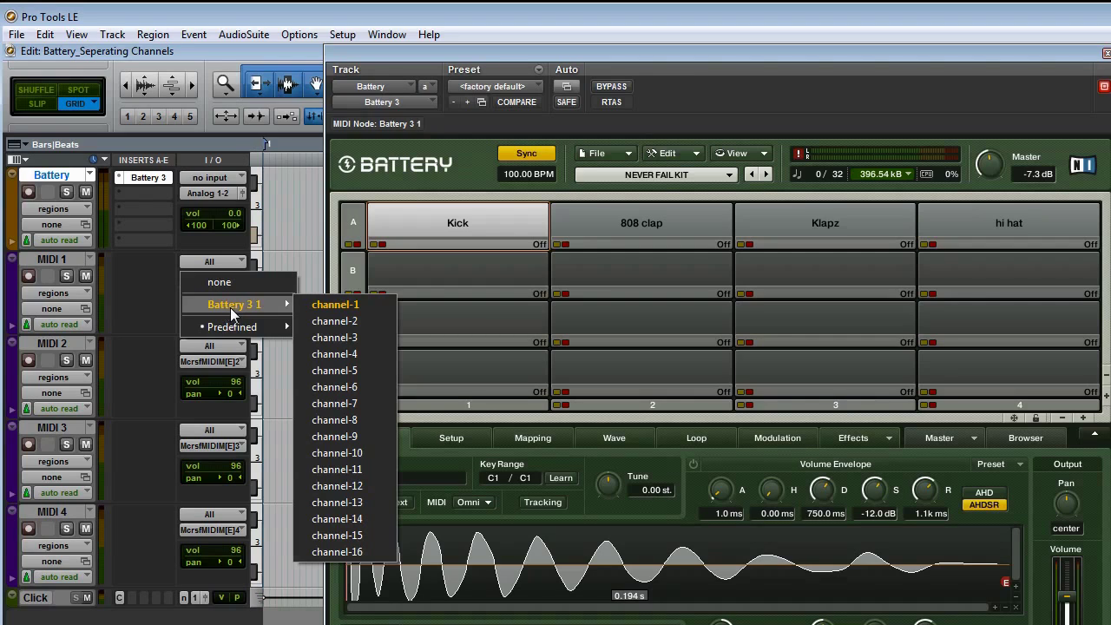
pyautogui.click(326, 305)
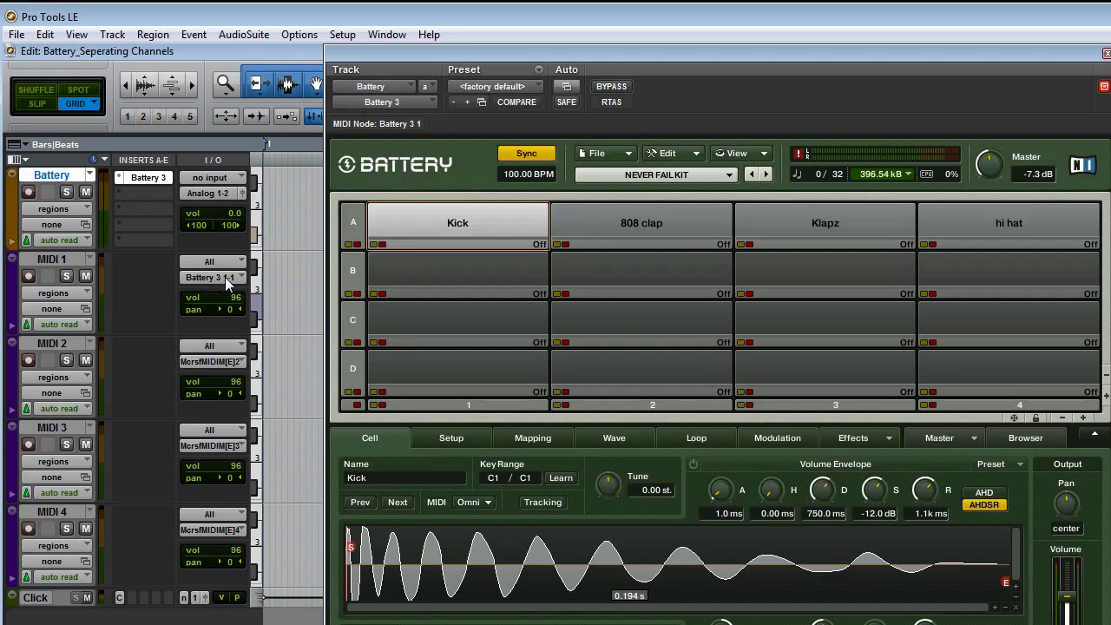
pyautogui.click(217, 363)
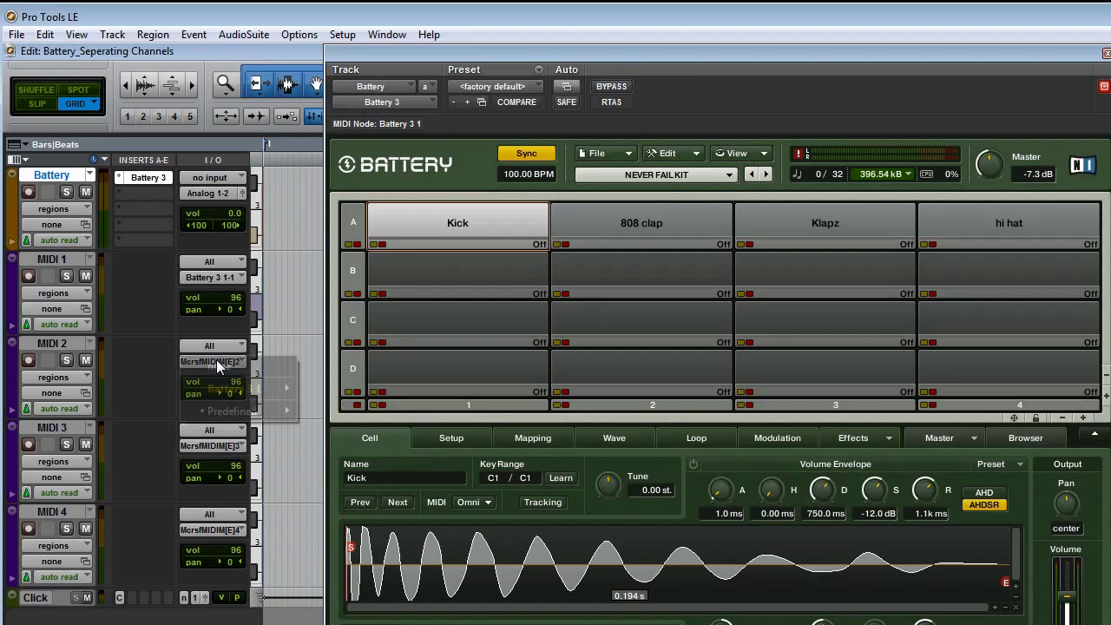
pyautogui.moveTo(223, 392)
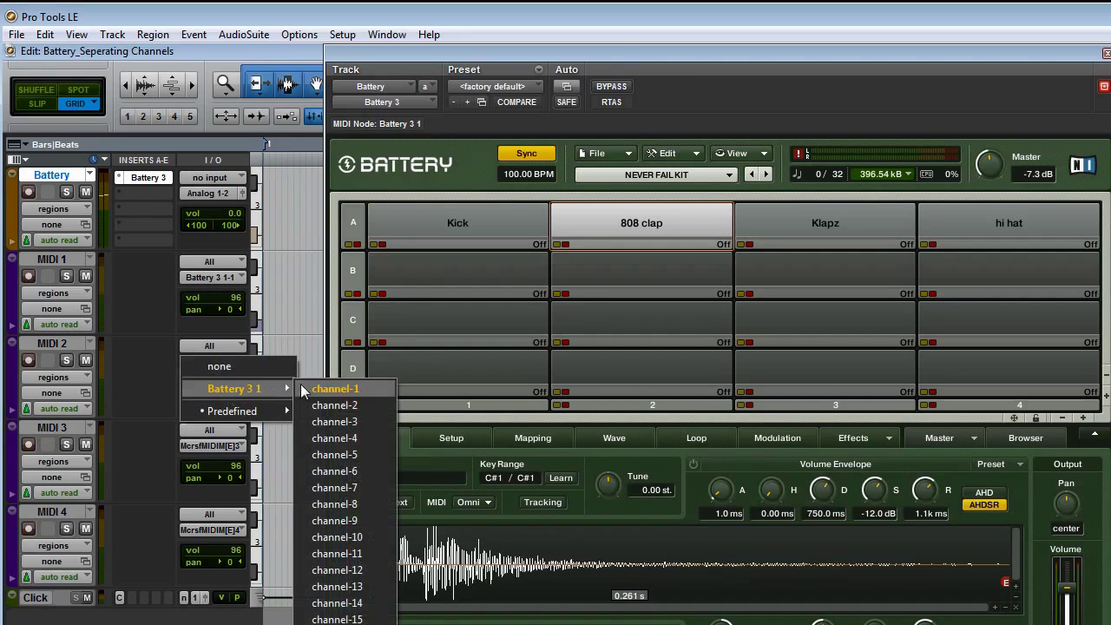
pyautogui.click(326, 407)
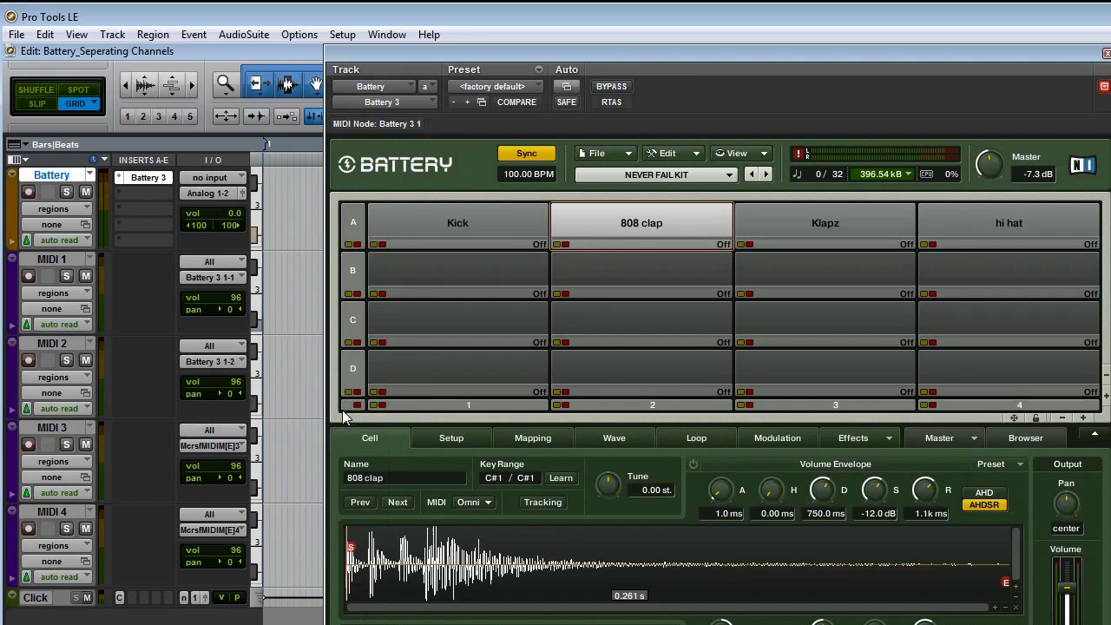
# - Route the MIDI 3 track's output to Battery 3 1 channel-3 and the MIDI 4 track's output to channel-4
pyautogui.click(853, 222)
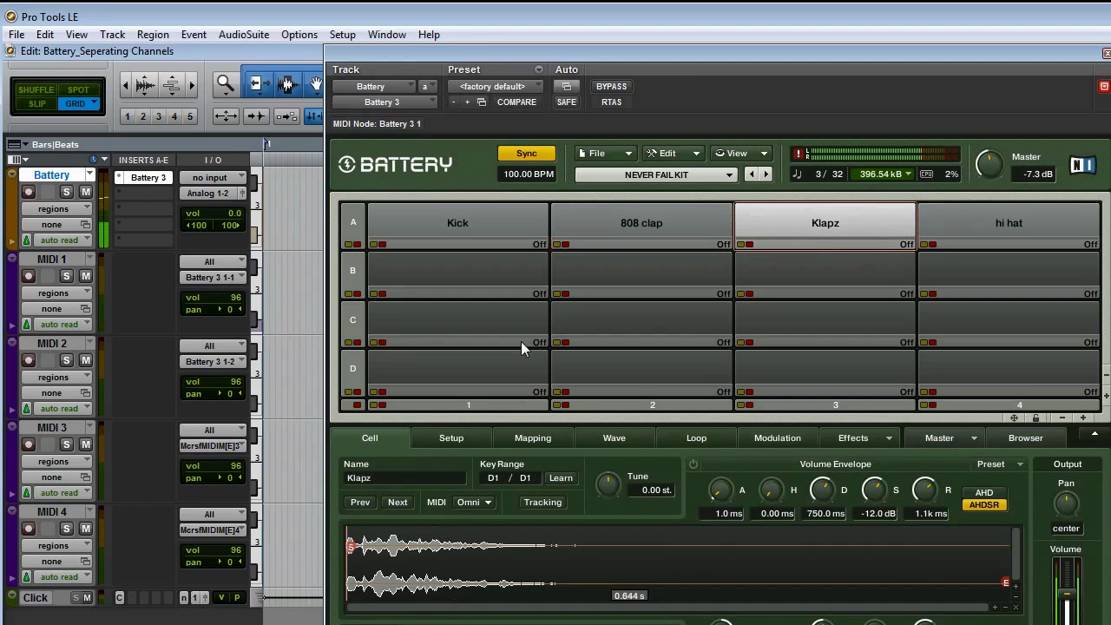
pyautogui.click(233, 447)
pyautogui.moveTo(238, 473)
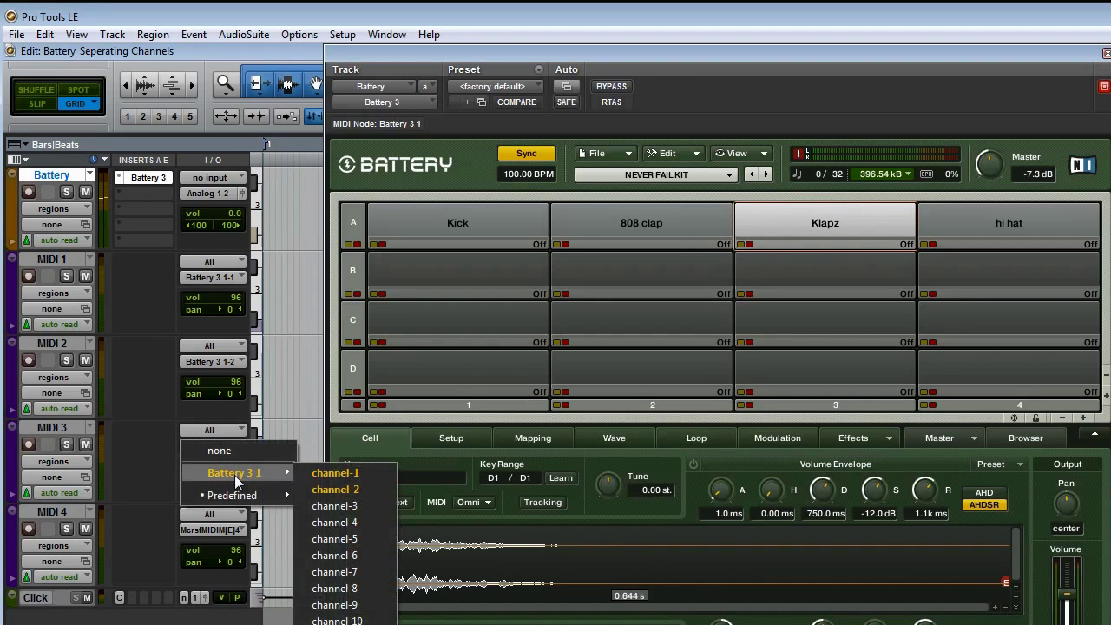
pyautogui.click(333, 507)
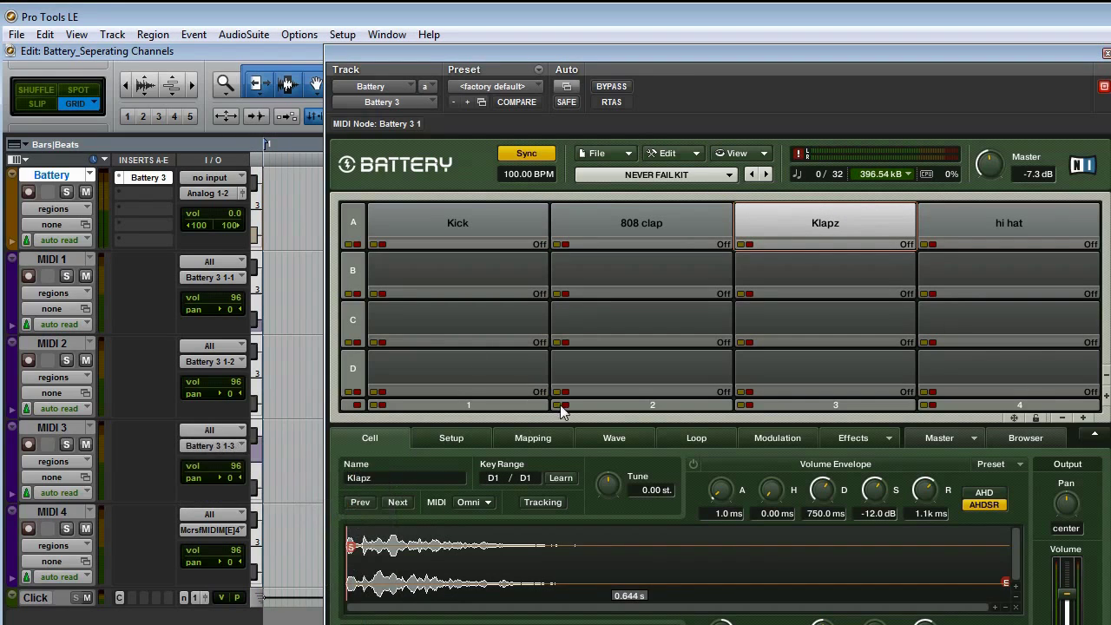
pyautogui.click(989, 230)
pyautogui.click(213, 530)
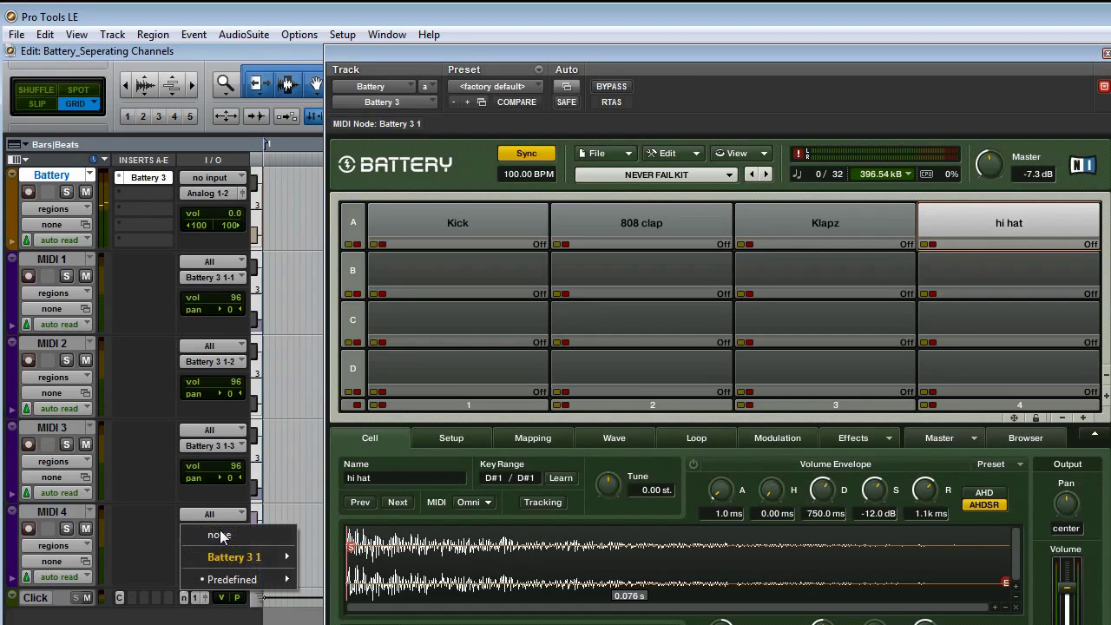
pyautogui.moveTo(221, 553)
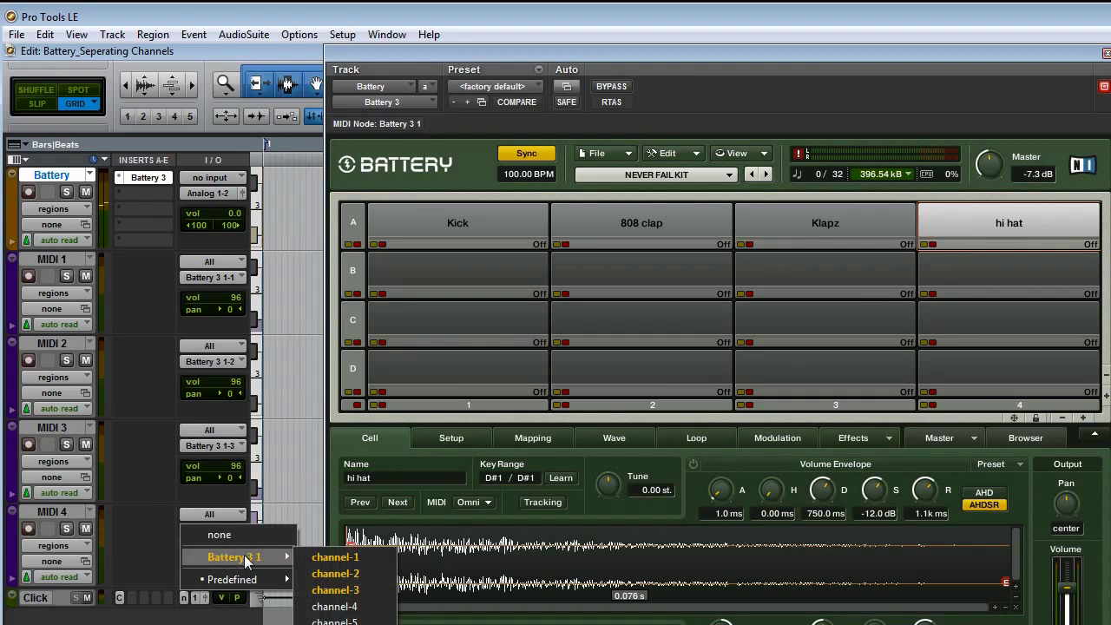
pyautogui.click(334, 606)
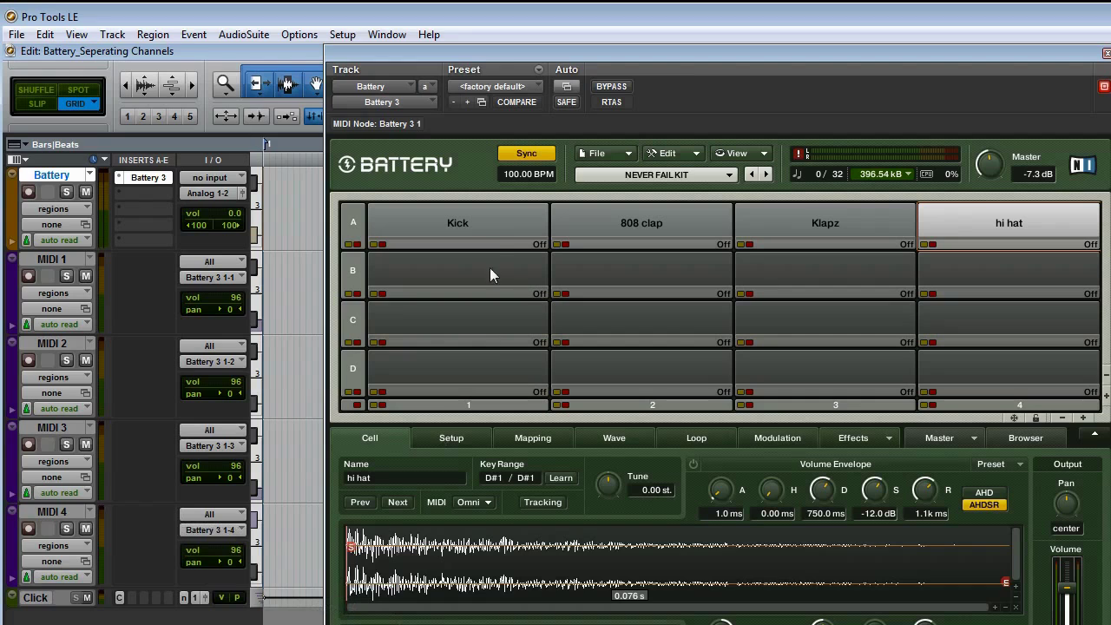
# - Audition the Kick, 808 clap, Klapz and hi hat cells in the Battery kit
pyautogui.click(480, 221)
pyautogui.click(655, 231)
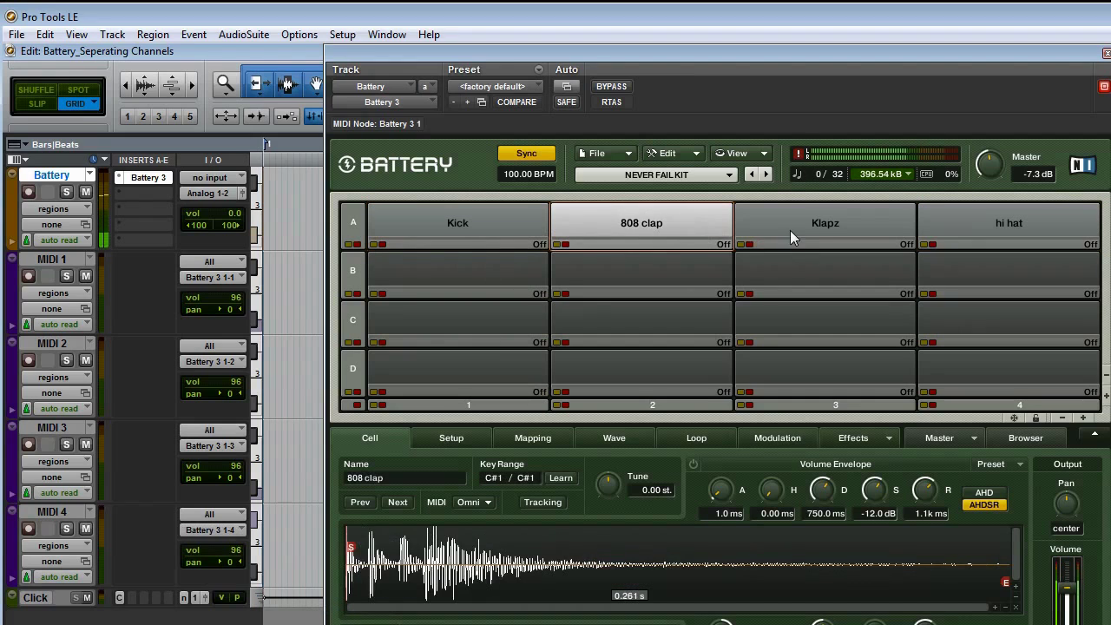
pyautogui.click(790, 230)
pyautogui.click(1037, 218)
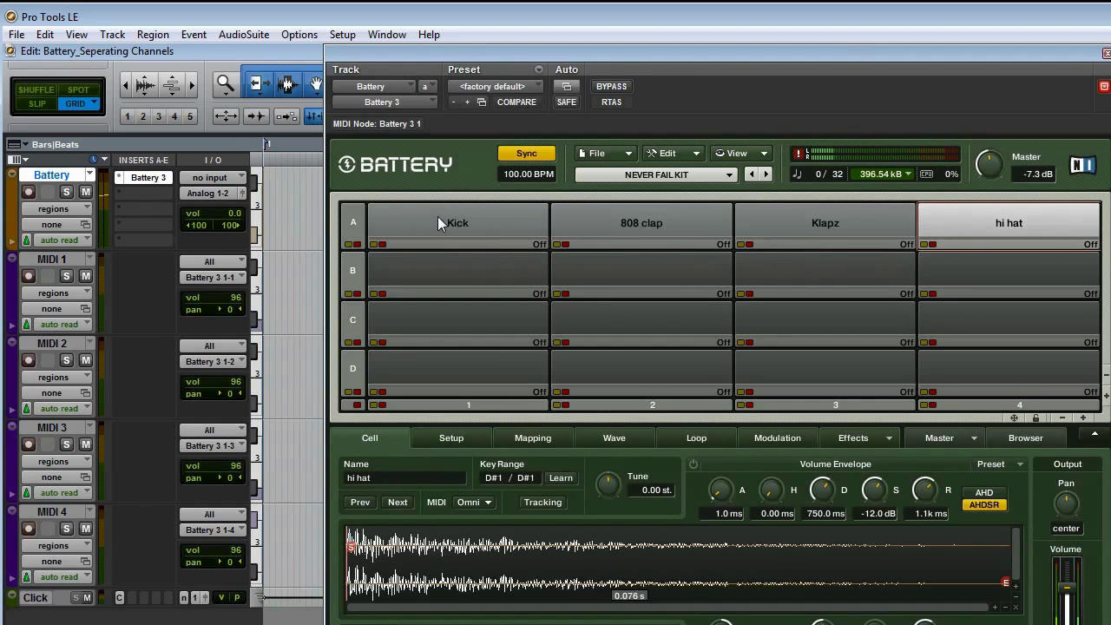
# - Set the Kick cell's MIDI channel to 1 in Battery
pyautogui.moveTo(536, 54); pyautogui.dragTo(476, 22)
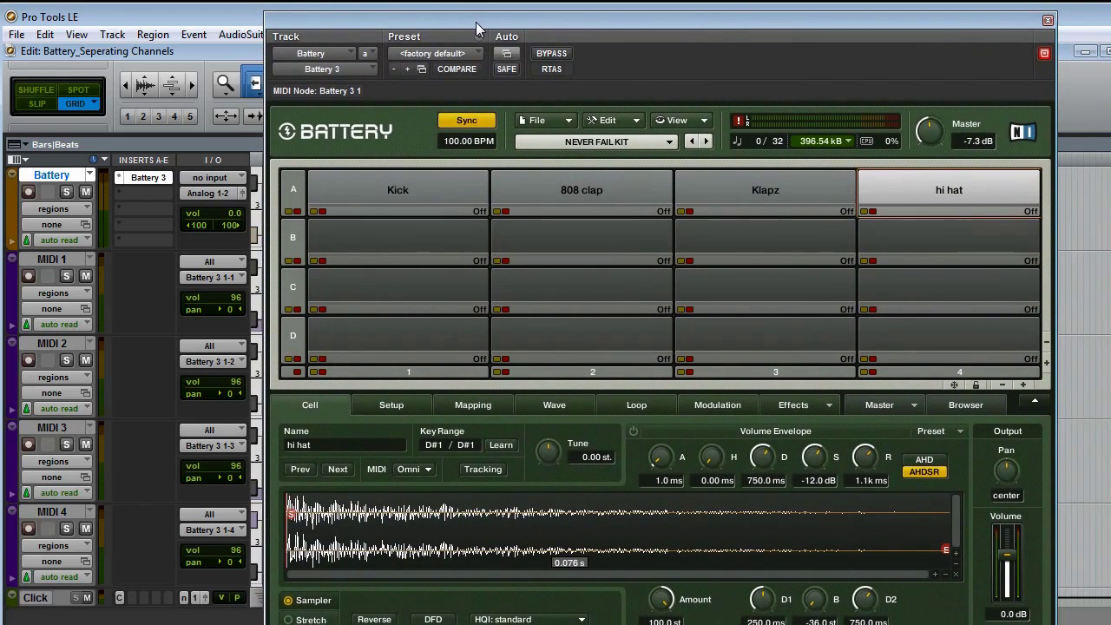
pyautogui.click(376, 183)
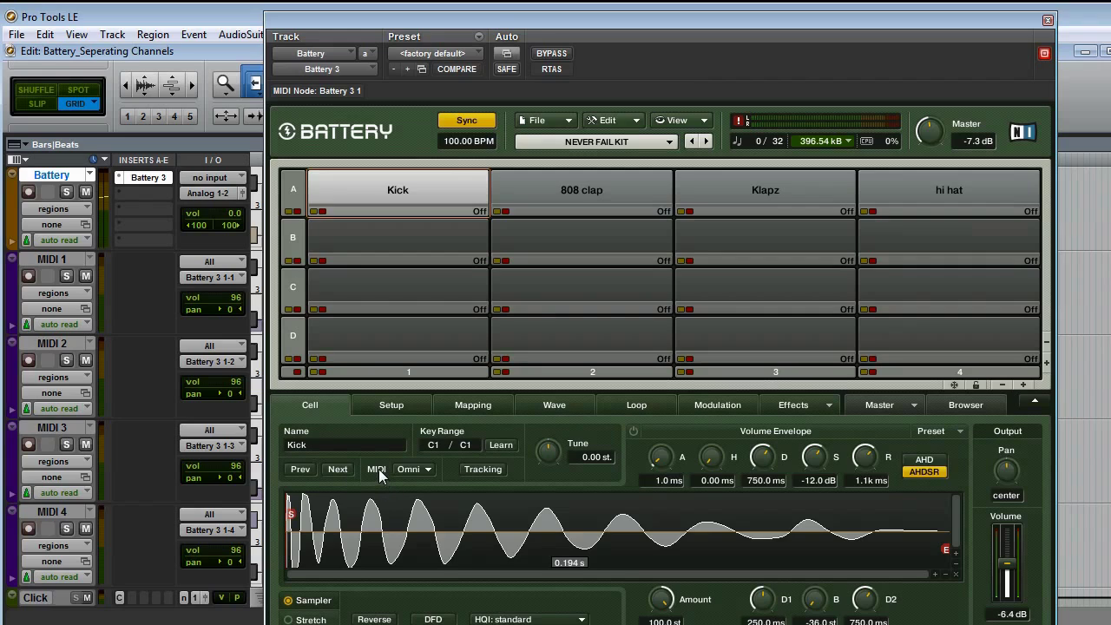
pyautogui.click(427, 470)
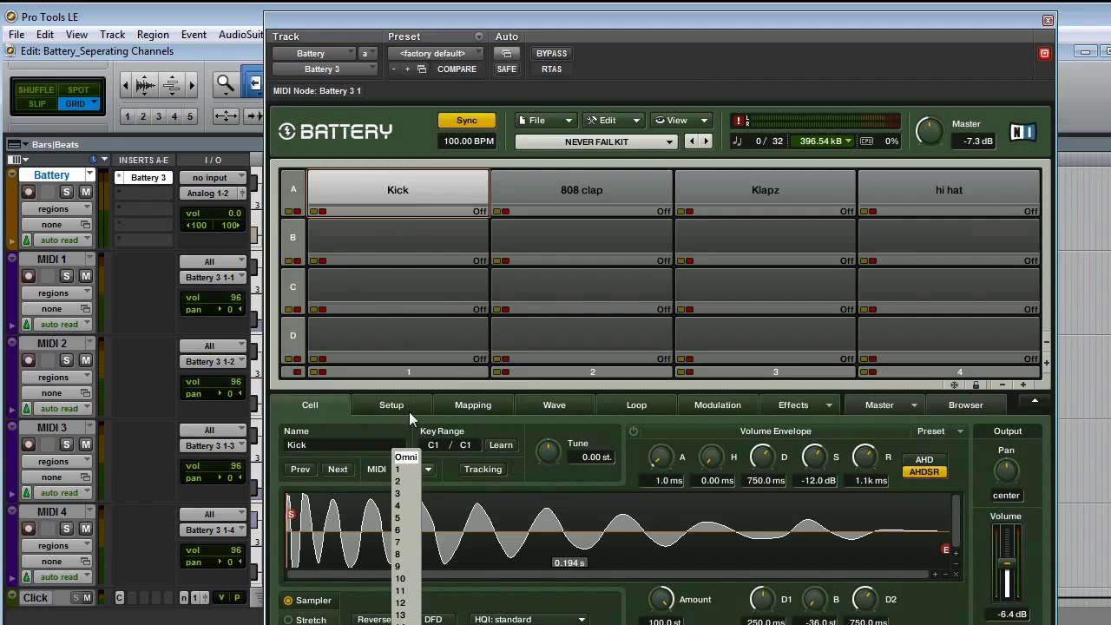
pyautogui.click(399, 468)
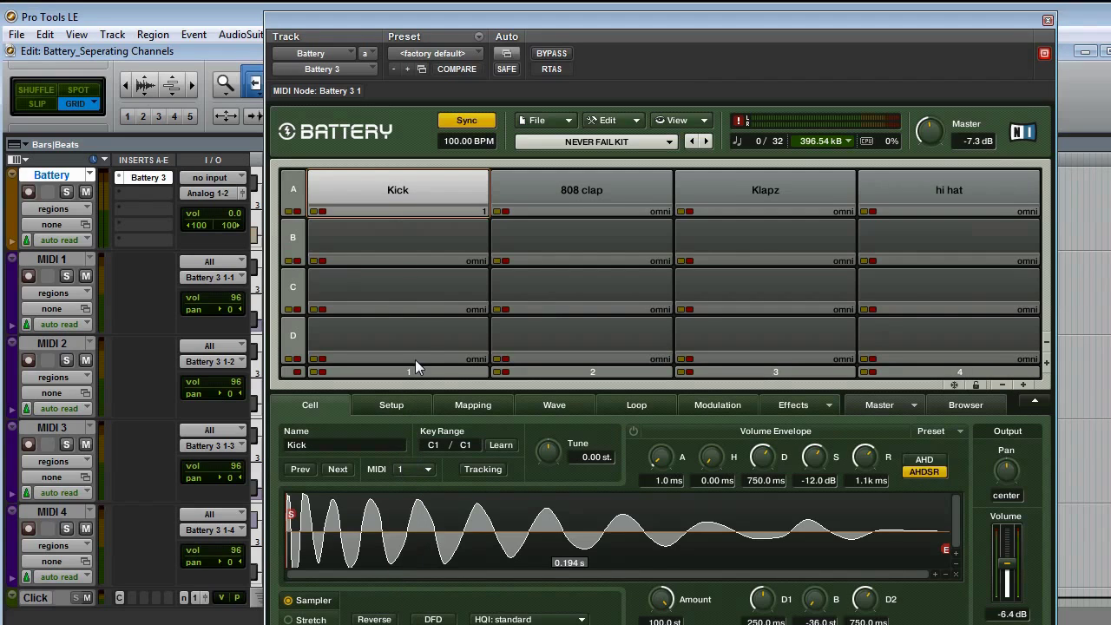
# - Set the 808 clap cell's MIDI channel to 2 and the Klapz cell's MIDI channel to 3
pyautogui.click(575, 192)
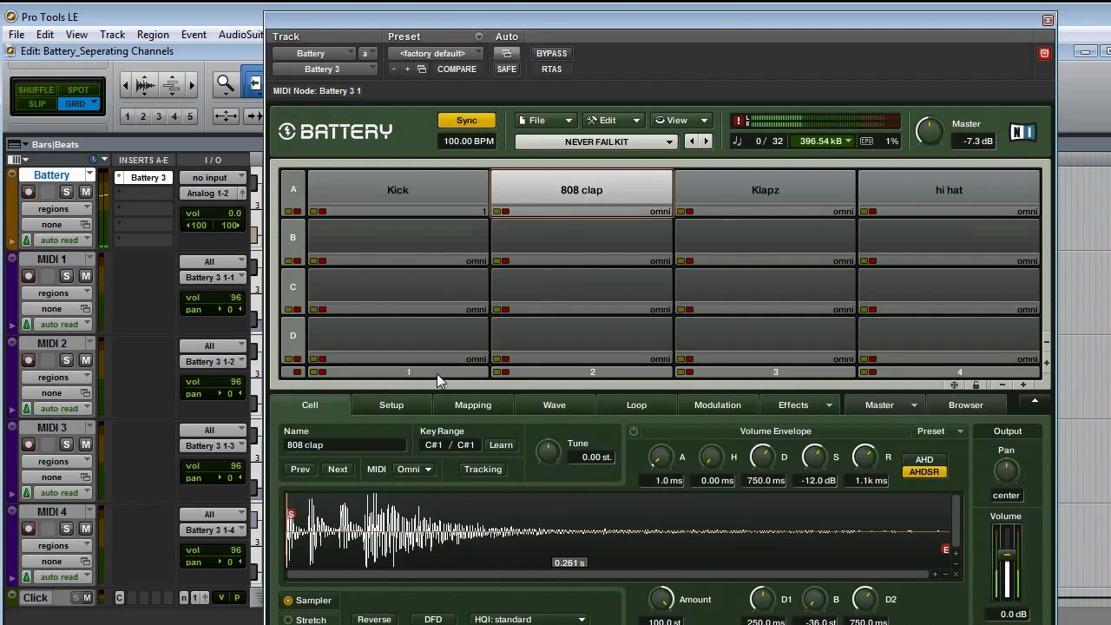
pyautogui.click(430, 471)
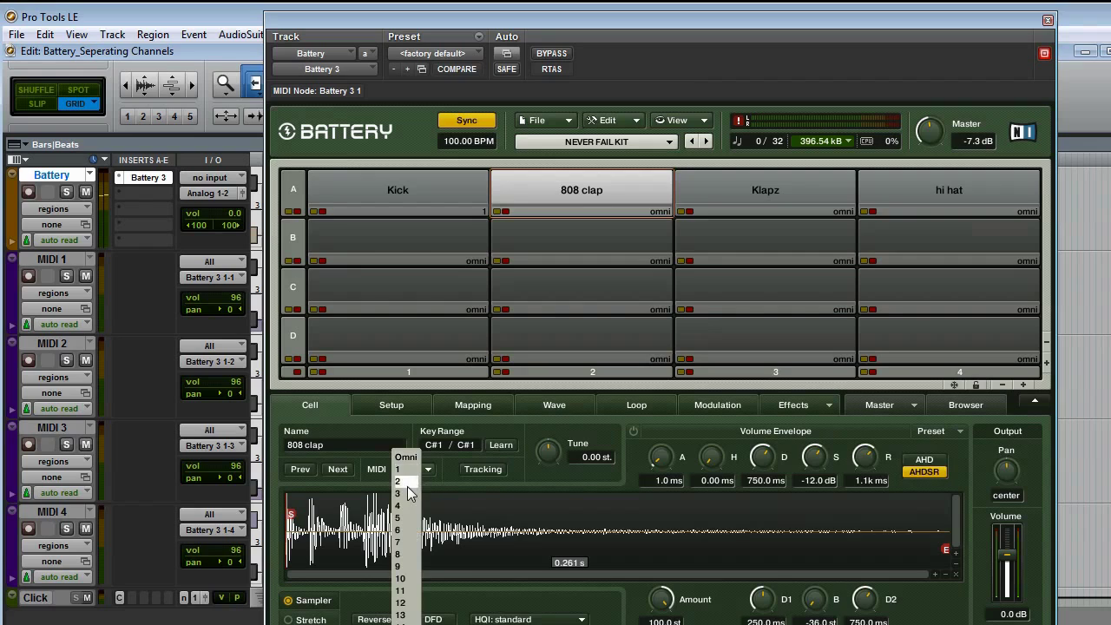
pyautogui.click(408, 487)
pyautogui.click(744, 190)
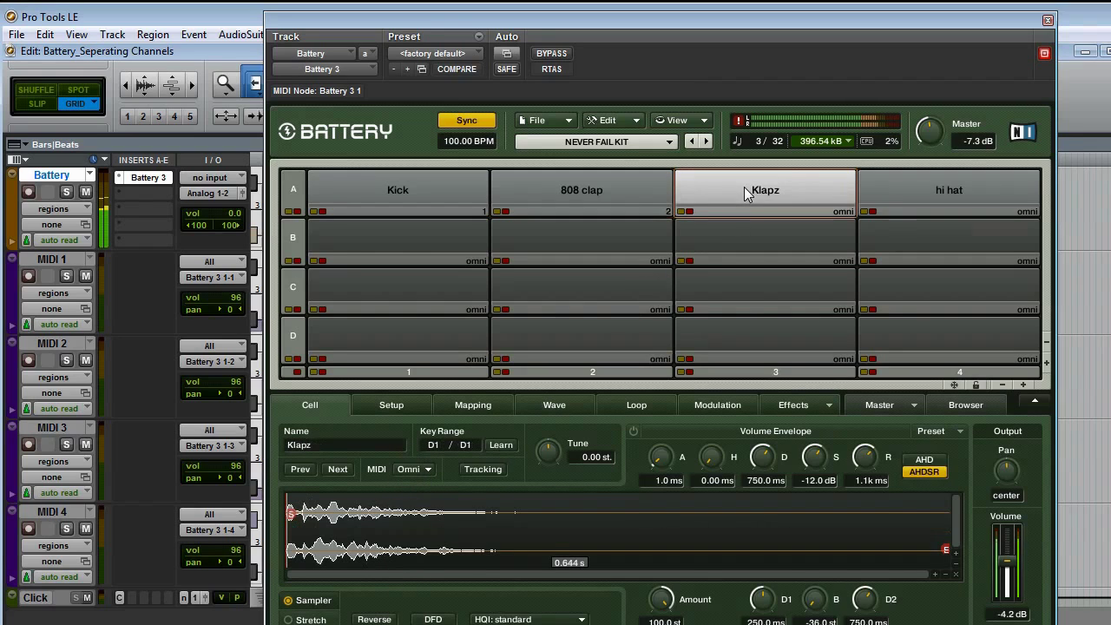
pyautogui.click(426, 470)
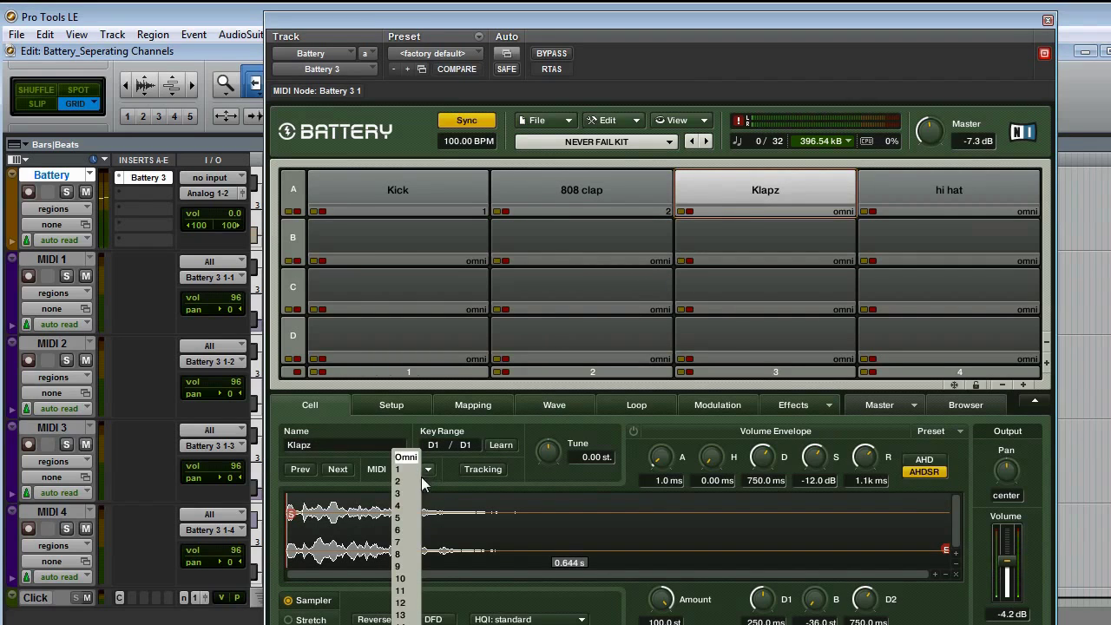
pyautogui.click(405, 495)
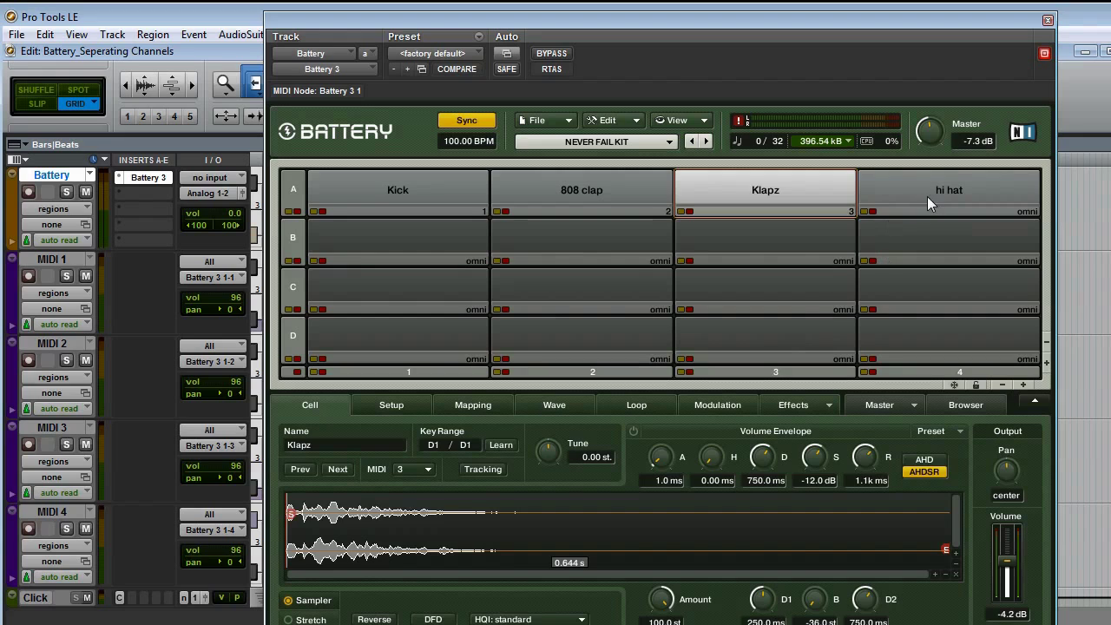
# - Set the hi hat cell's MIDI channel to 4
pyautogui.click(929, 196)
pyautogui.click(426, 470)
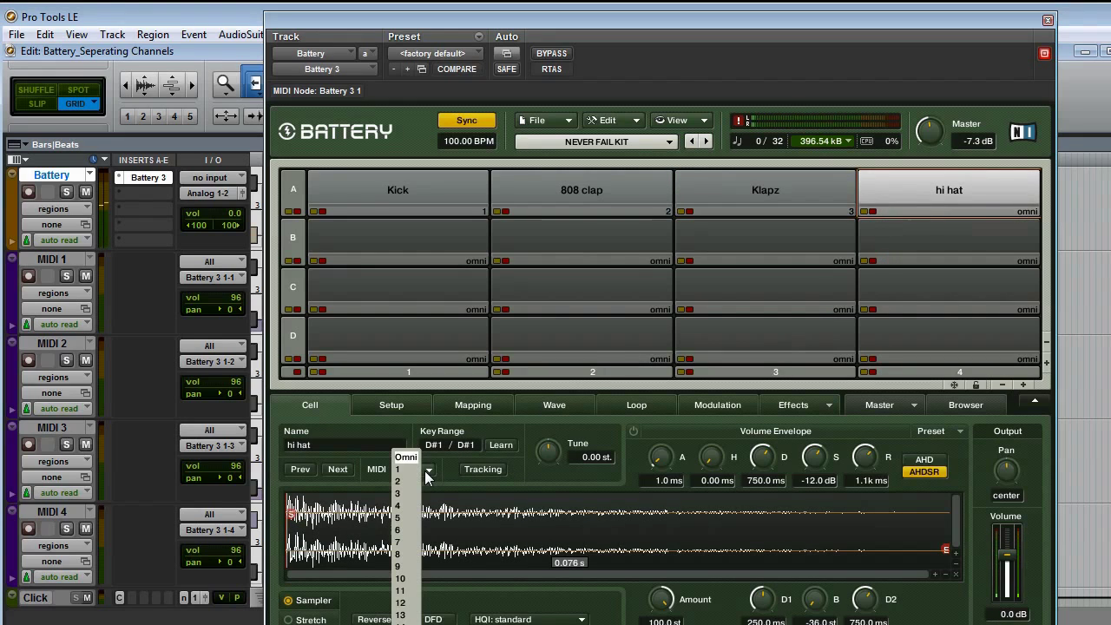
pyautogui.click(404, 506)
# - Audition the Kick cell and select the MIDI 1 to MIDI 4 tracks in turn to check each one's sound
pyautogui.click(449, 199)
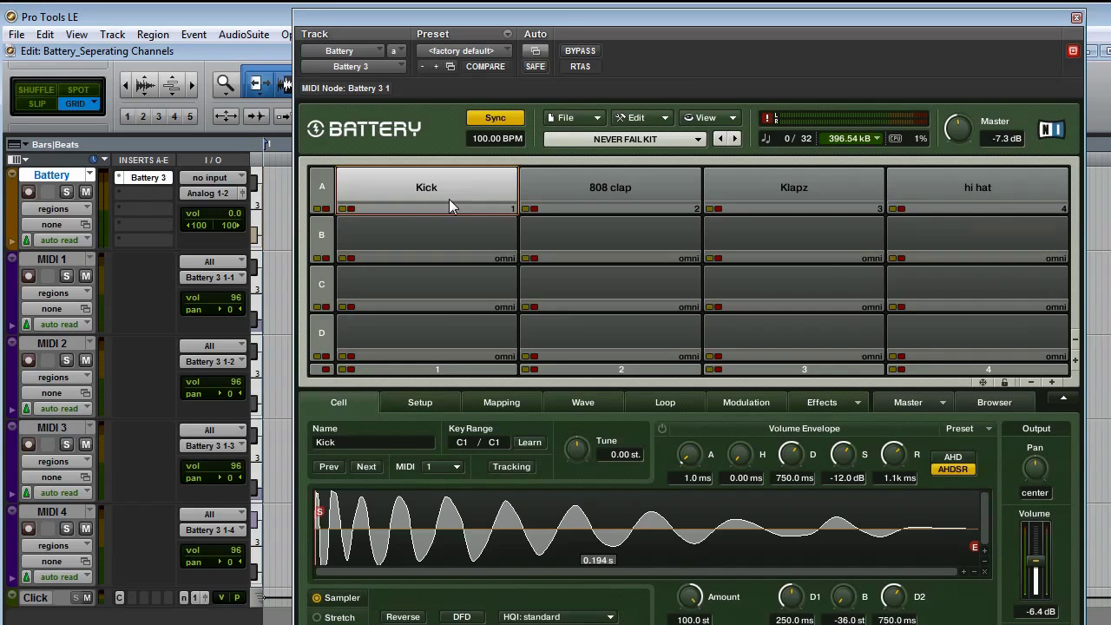
pyautogui.click(55, 260)
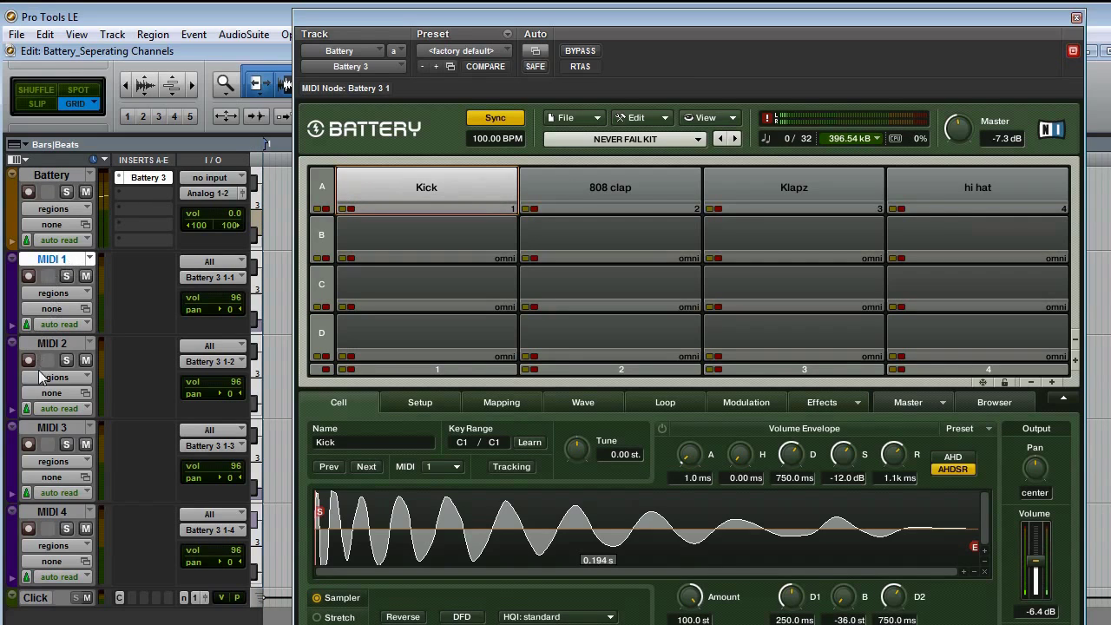
pyautogui.click(54, 344)
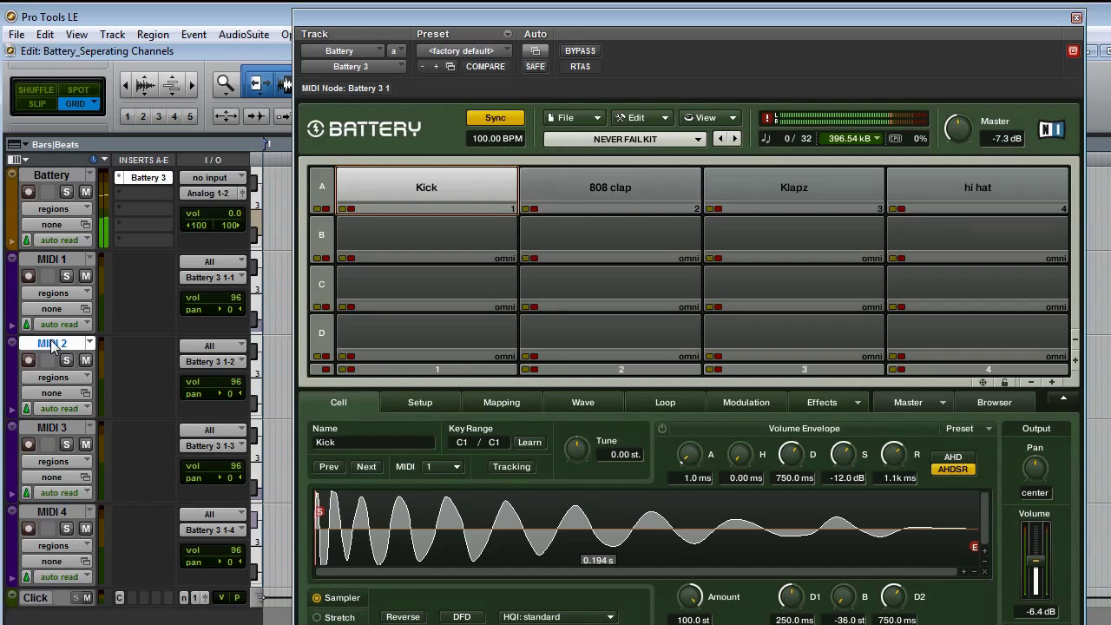
pyautogui.click(54, 429)
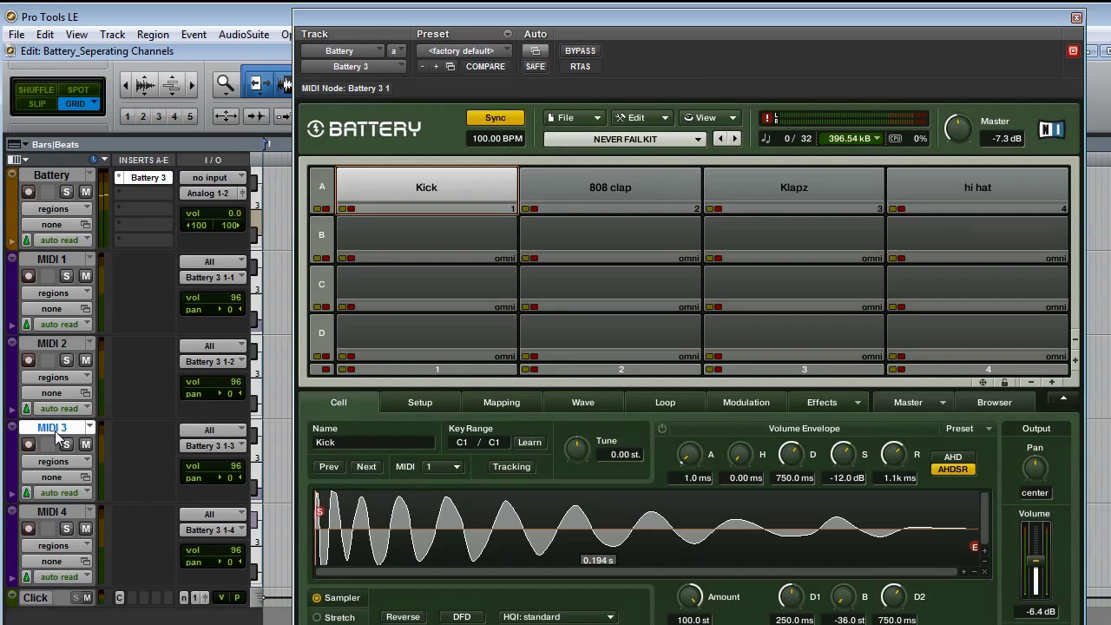
pyautogui.click(52, 513)
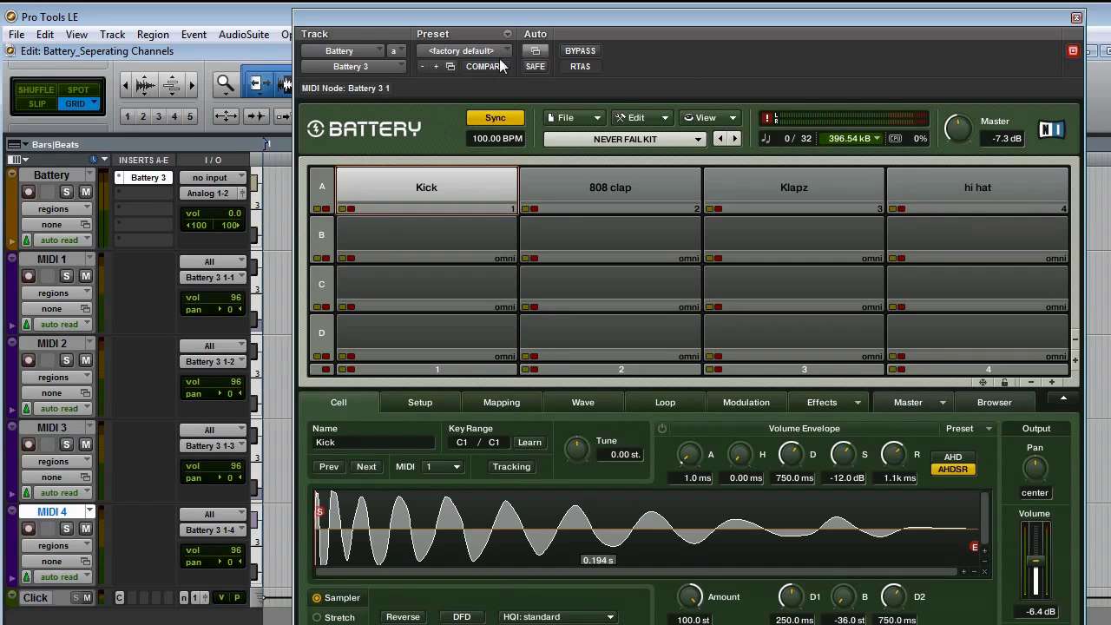
# - Loop-record a drum pattern on the MIDI 1 track from bar 1 to bar 5, with the Battery window moved off that track
pyautogui.moveTo(491, 24); pyautogui.dragTo(464, 388)
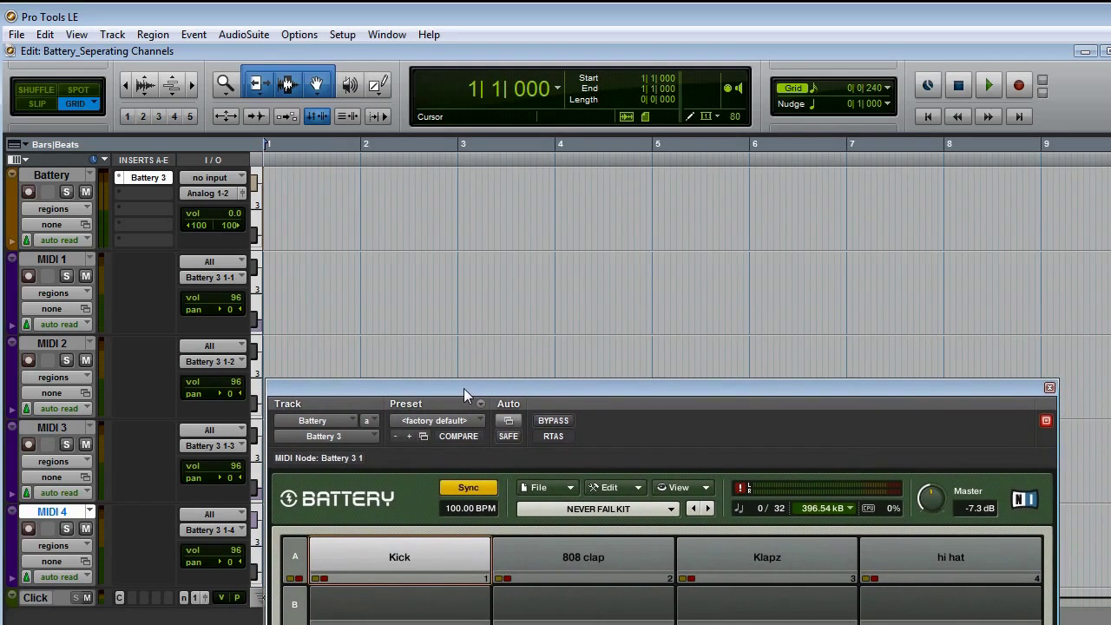
pyautogui.click(54, 259)
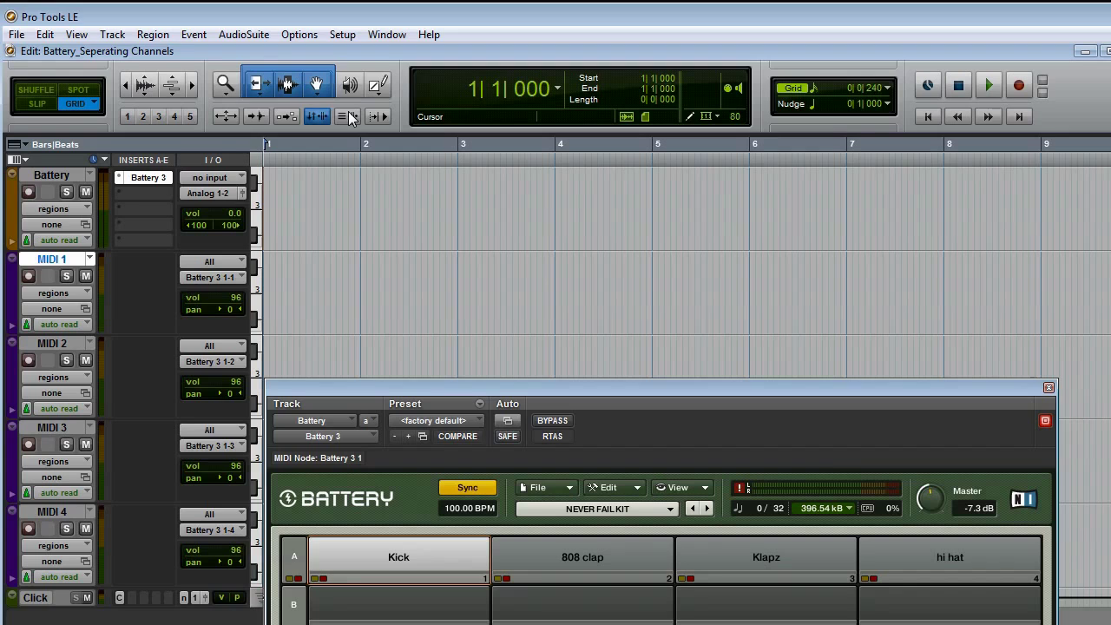
pyautogui.press('ctrl+super+p')
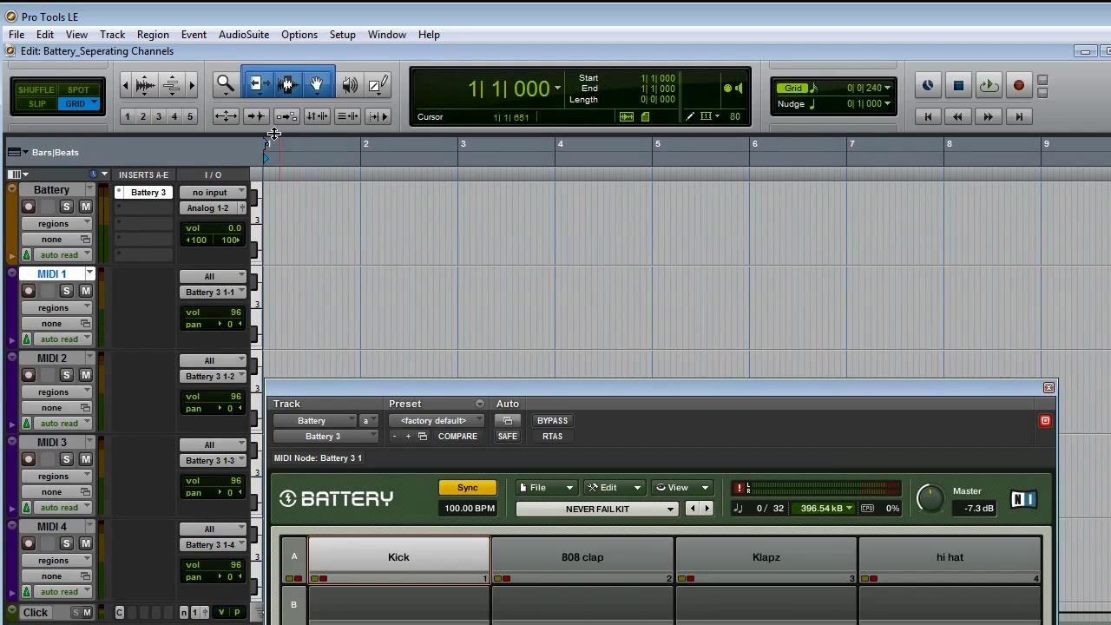
pyautogui.moveTo(269, 182); pyautogui.dragTo(653, 174)
pyautogui.click(27, 291)
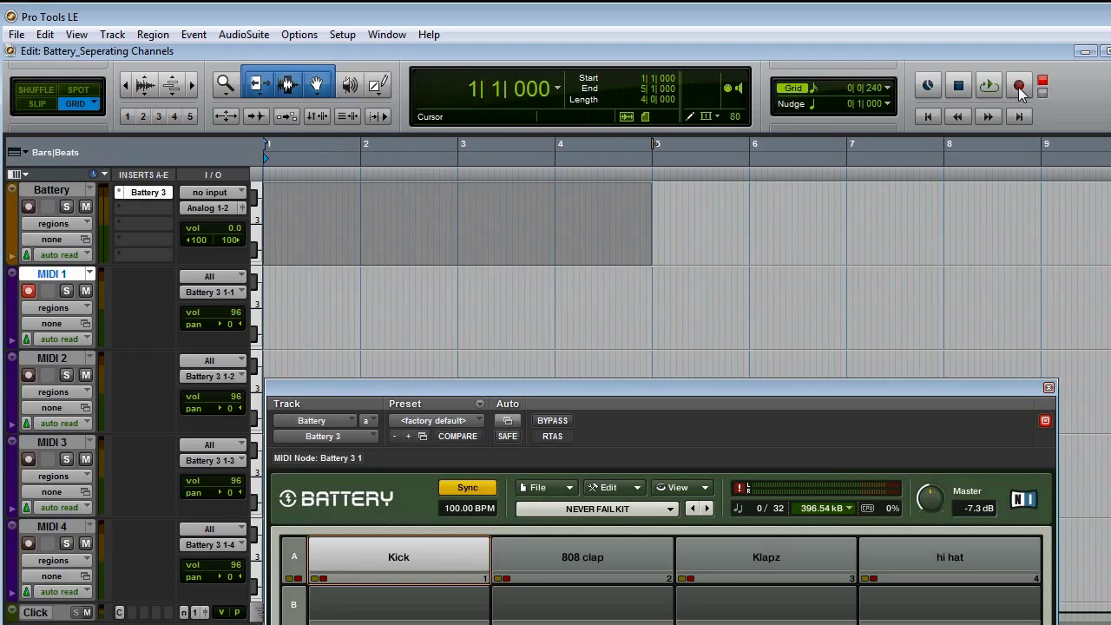
pyautogui.hotkey('shift', '/')
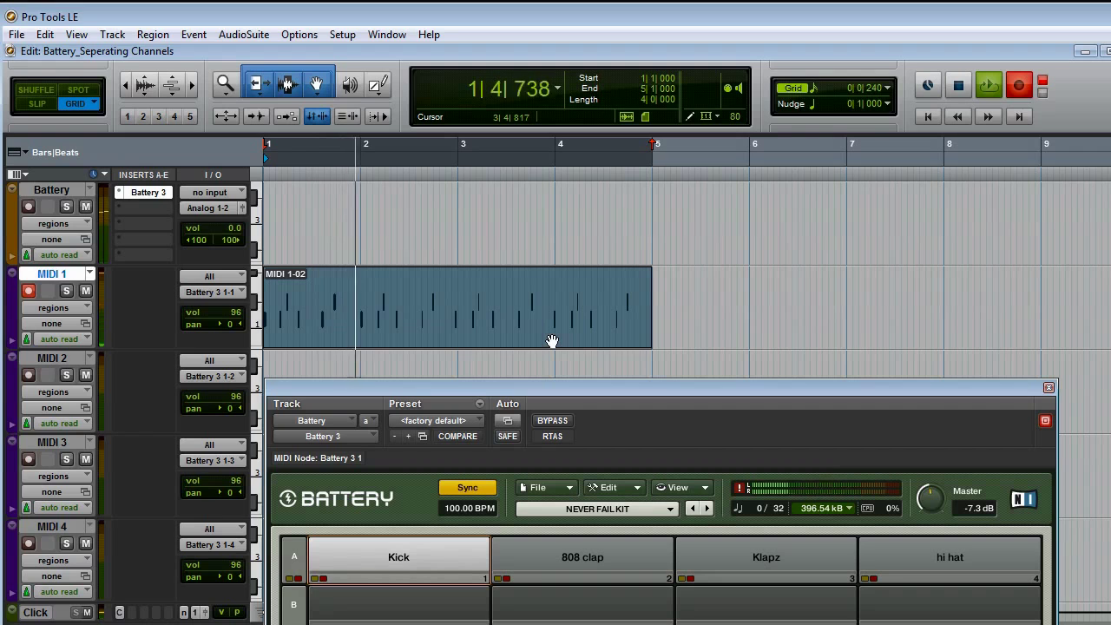
# - Quantize the recorded MIDI 1 region to a 1/16 note grid at 100% strength
pyautogui.hotkey('alt', '0')
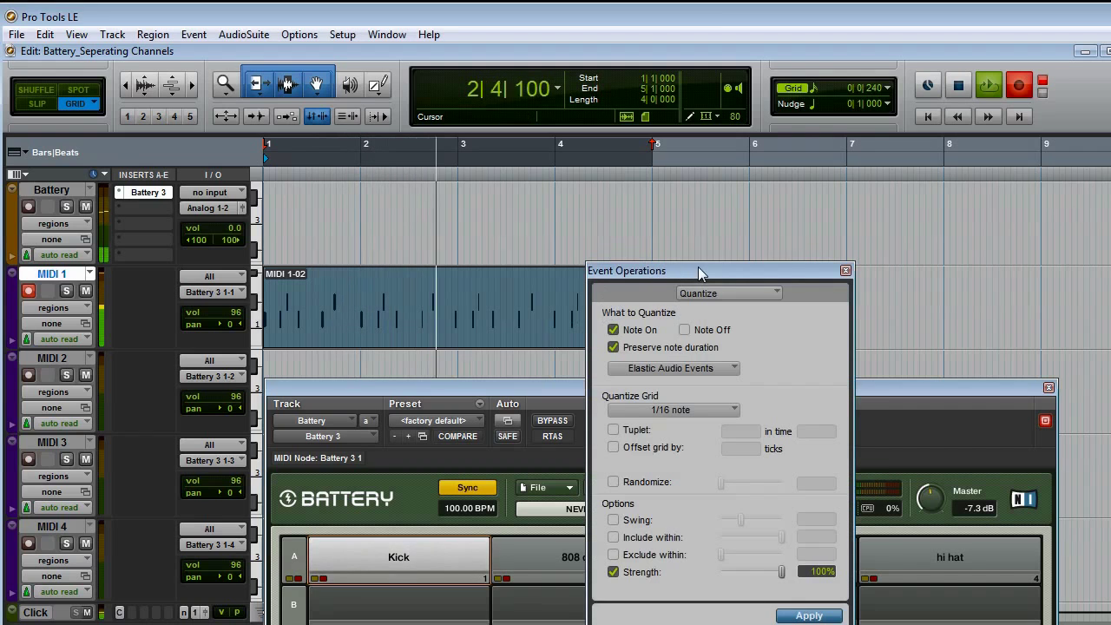
pyautogui.moveTo(701, 273); pyautogui.dragTo(849, 32)
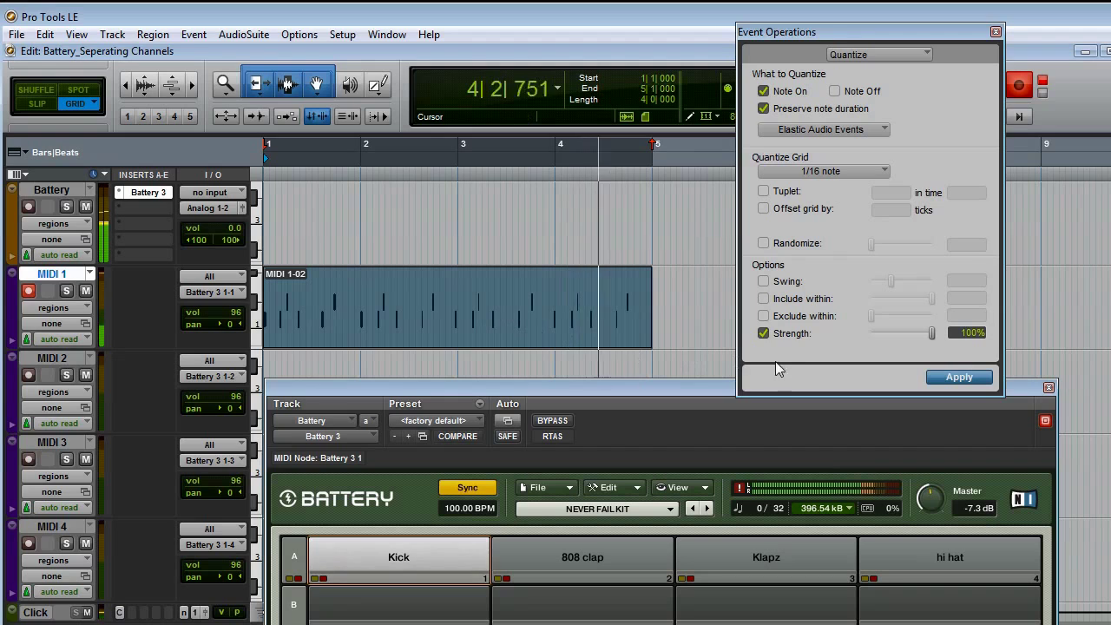
pyautogui.click(958, 377)
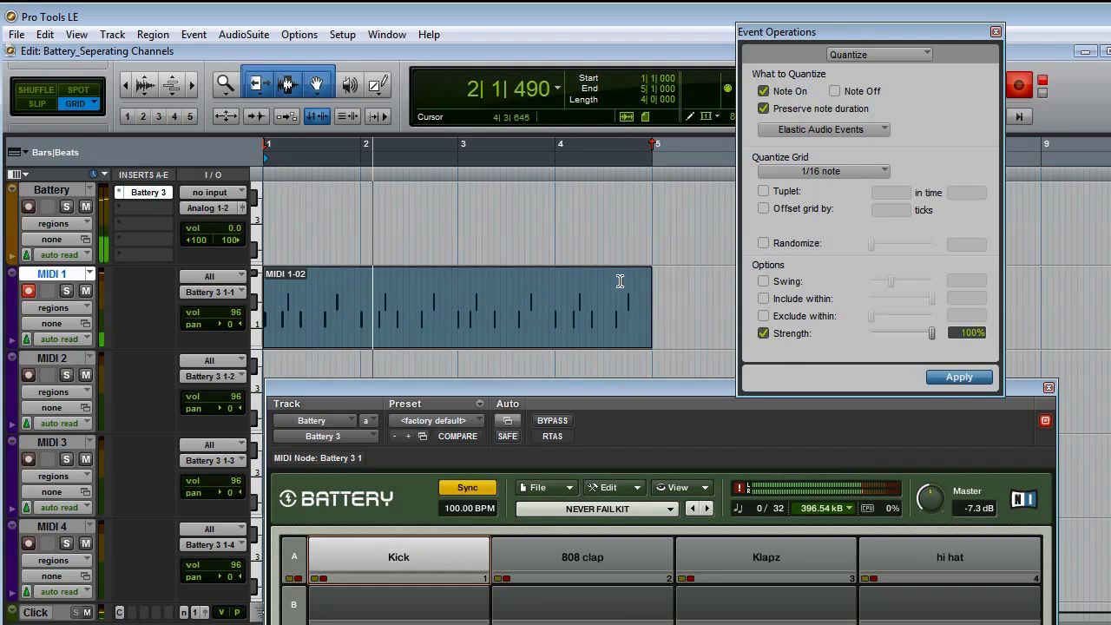
pyautogui.click(996, 32)
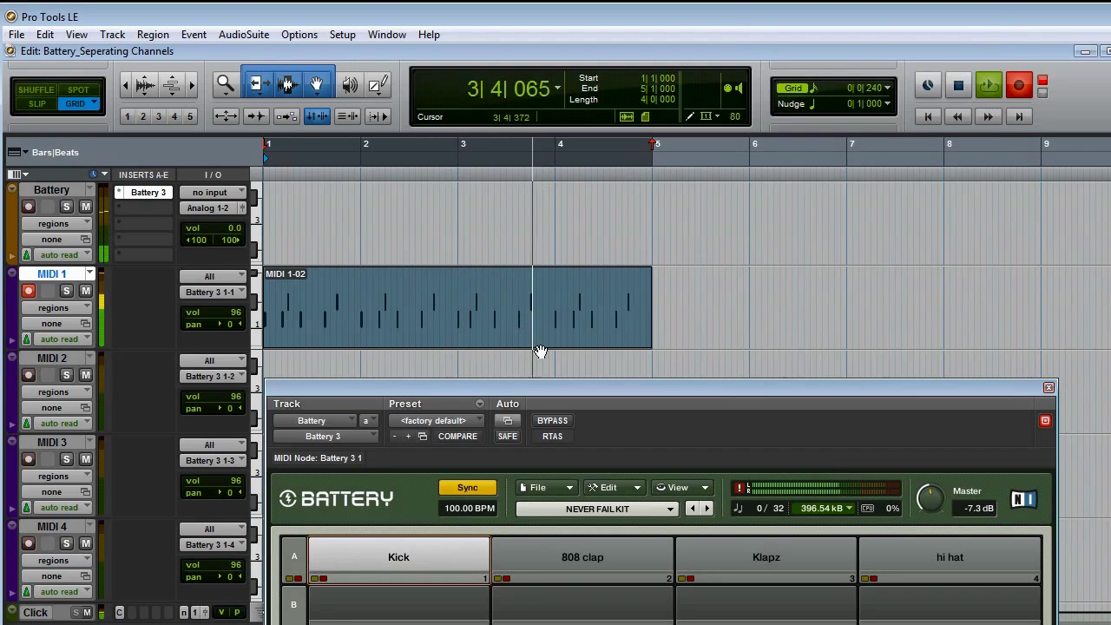
# - Move the Battery window clear of the tracks and record a pattern on the MIDI 2 track in the running loop
pyautogui.moveTo(398, 391); pyautogui.dragTo(397, 387)
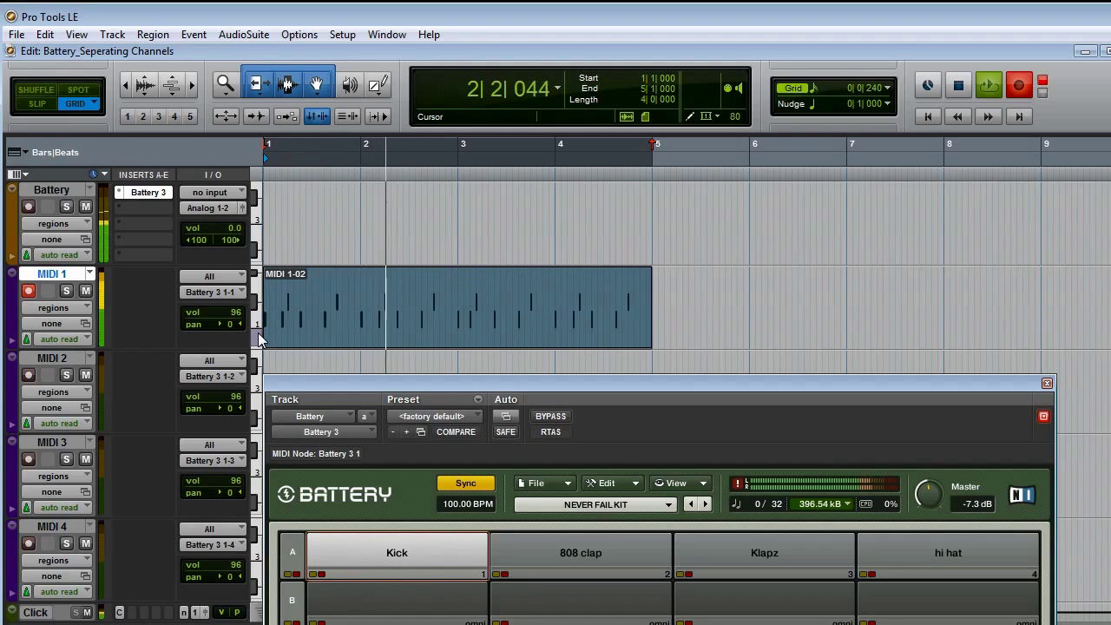
pyautogui.moveTo(360, 381); pyautogui.dragTo(346, 622)
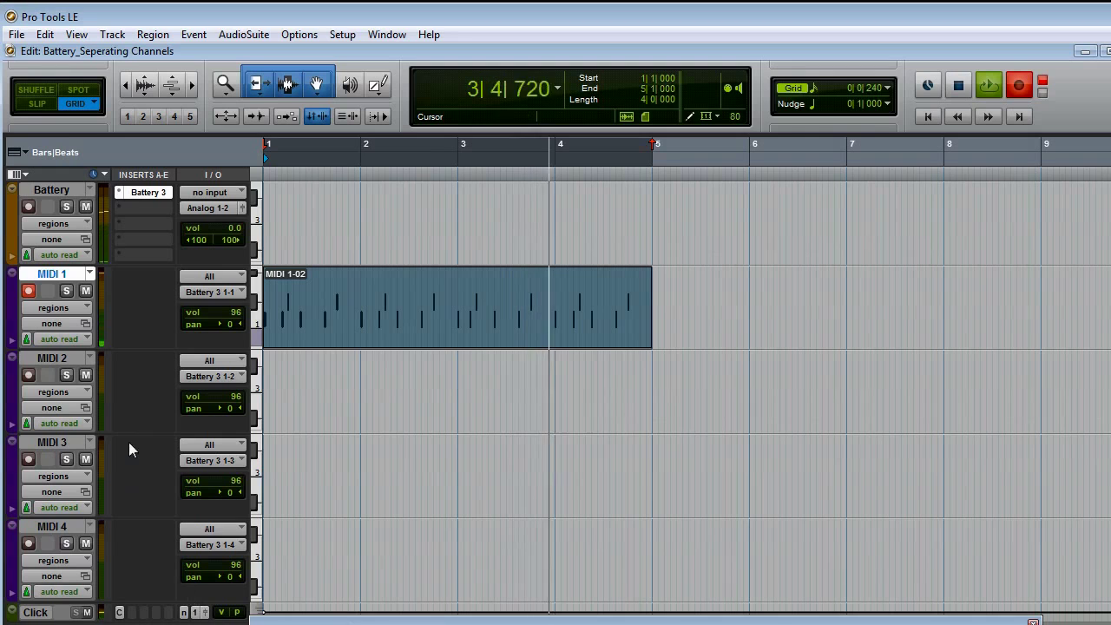
pyautogui.click(29, 374)
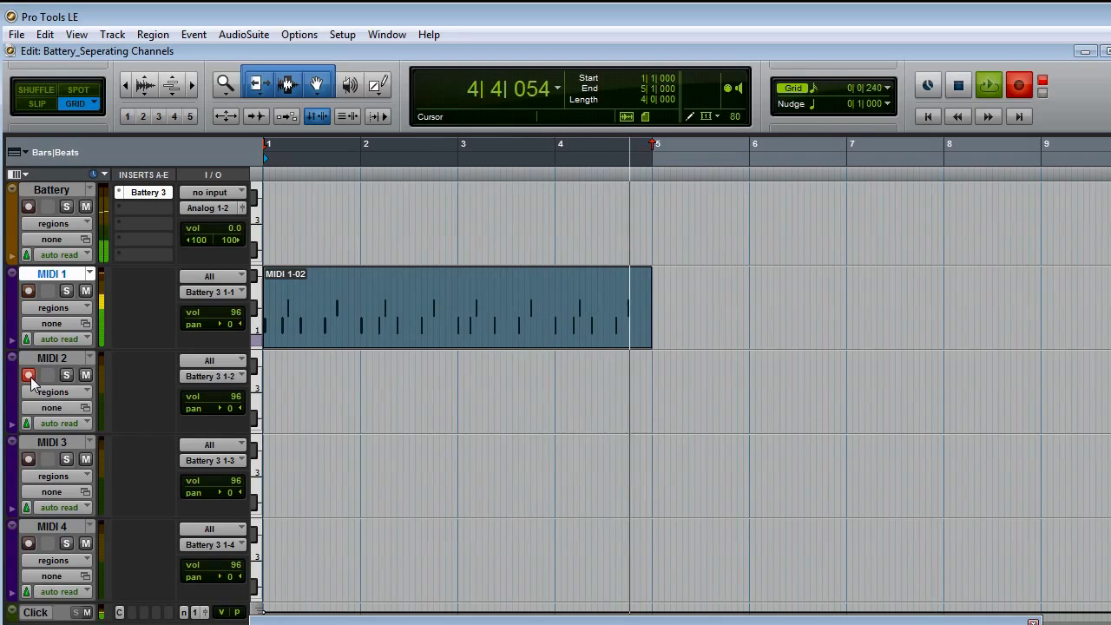
# - Bring the Battery window back beside the regions and quantize the MIDI 2 region to 1/16 notes at 100% strength
pyautogui.moveTo(454, 622); pyautogui.dragTo(889, 133)
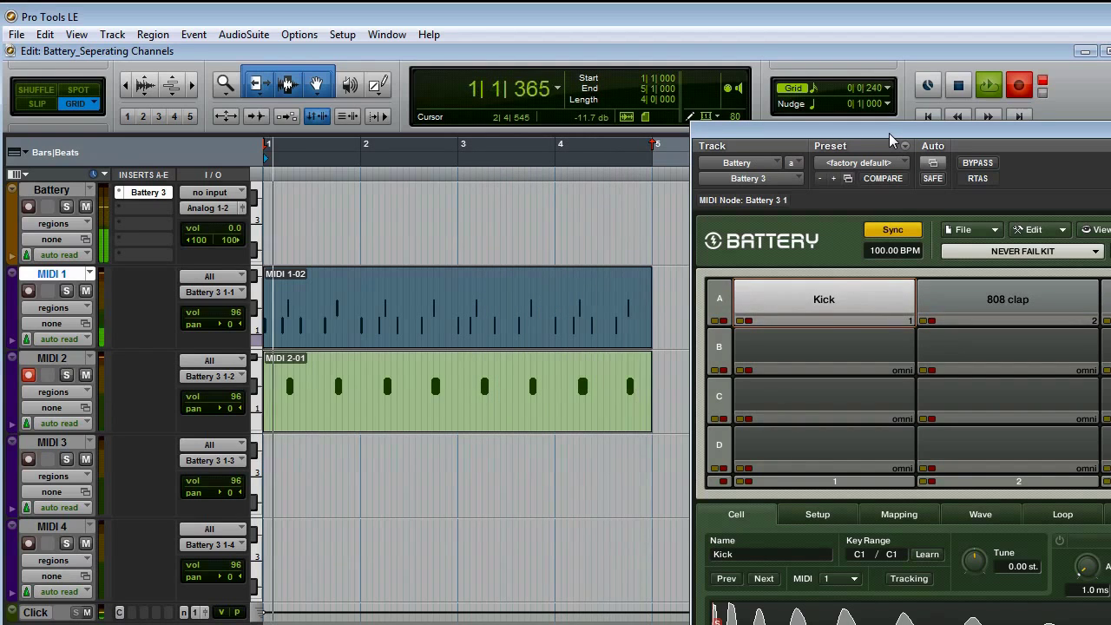
pyautogui.click(471, 407)
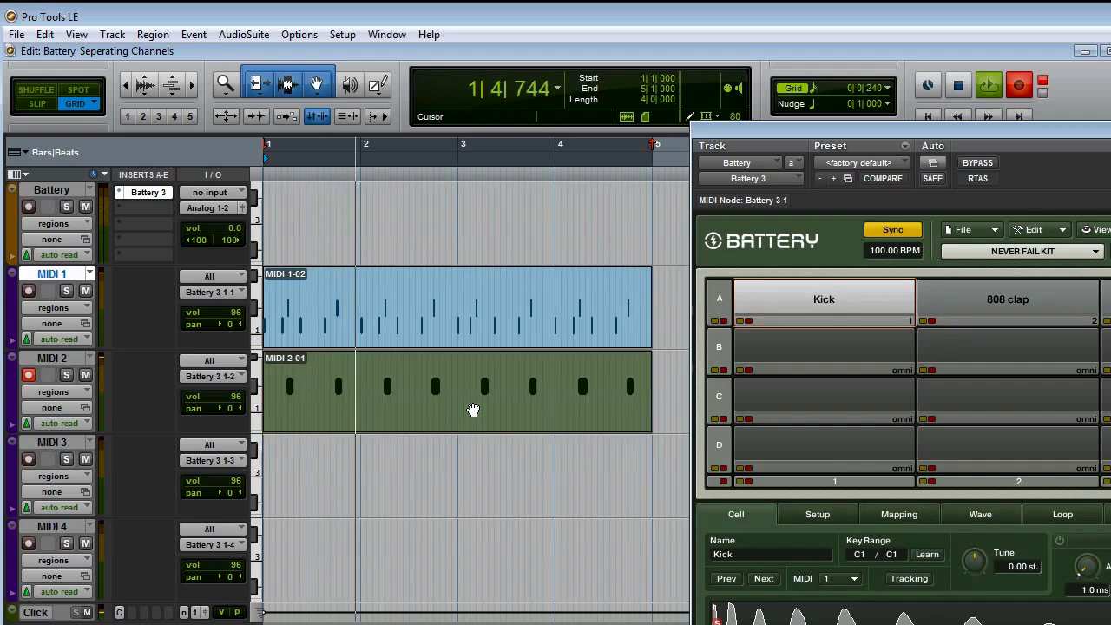
pyautogui.hotkey('alt', '0')
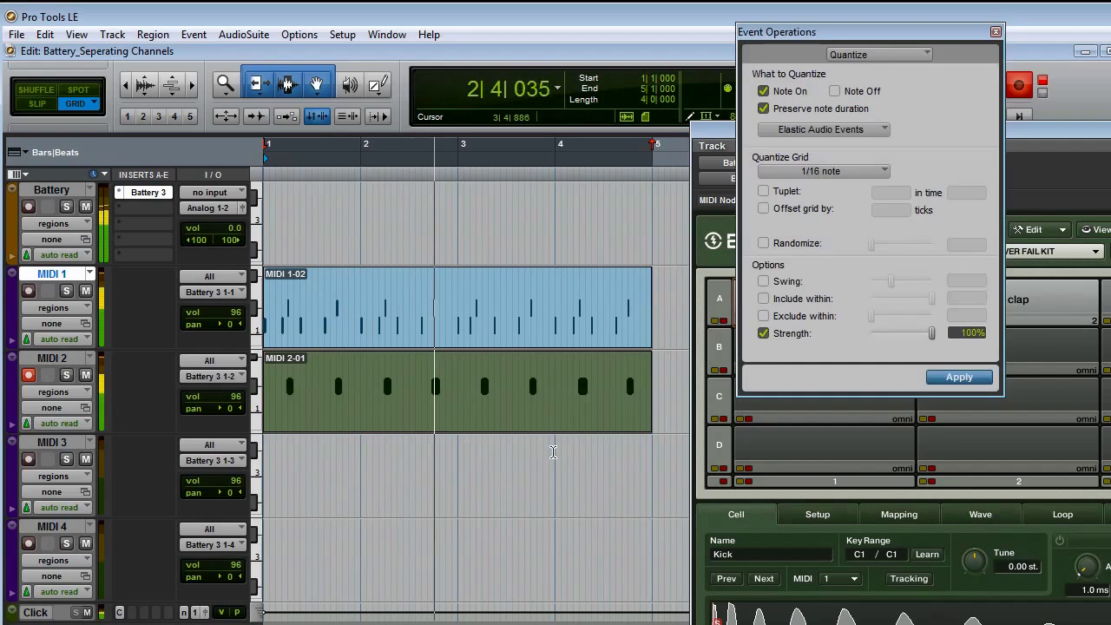
pyautogui.click(953, 379)
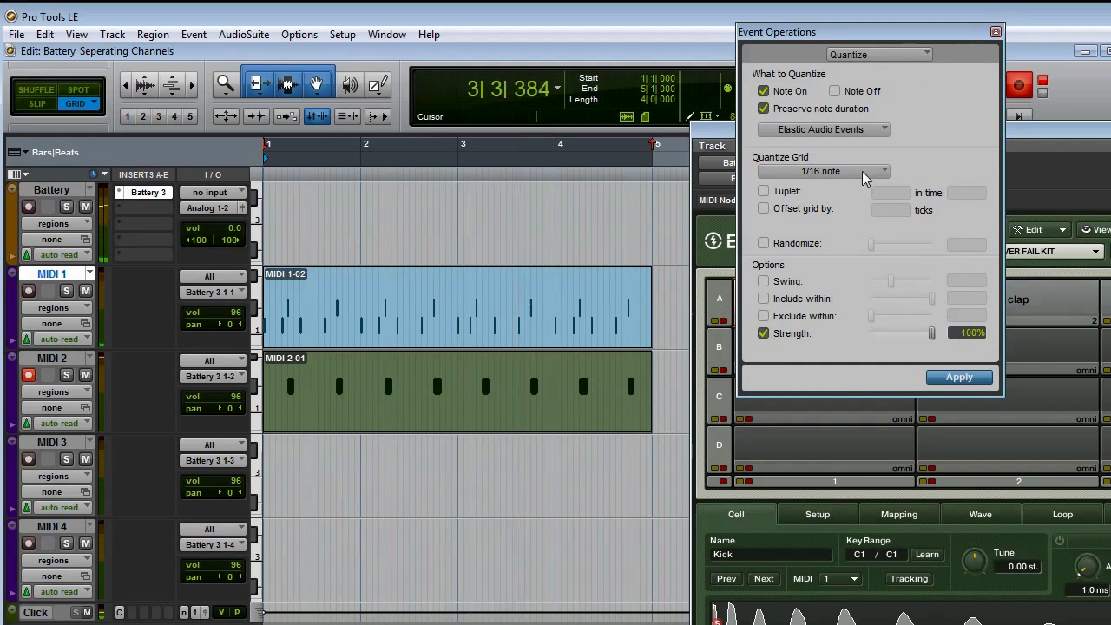
pyautogui.click(995, 32)
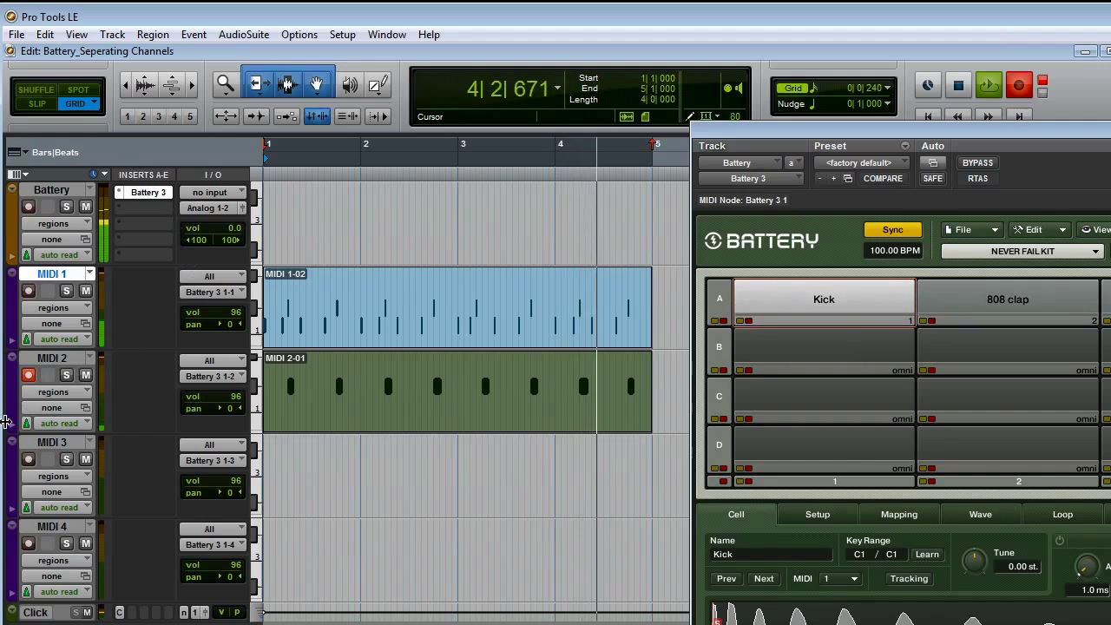
# - Record a pattern on the MIDI 3 track and another on the MIDI 4 track in the running loop
pyautogui.click(28, 460)
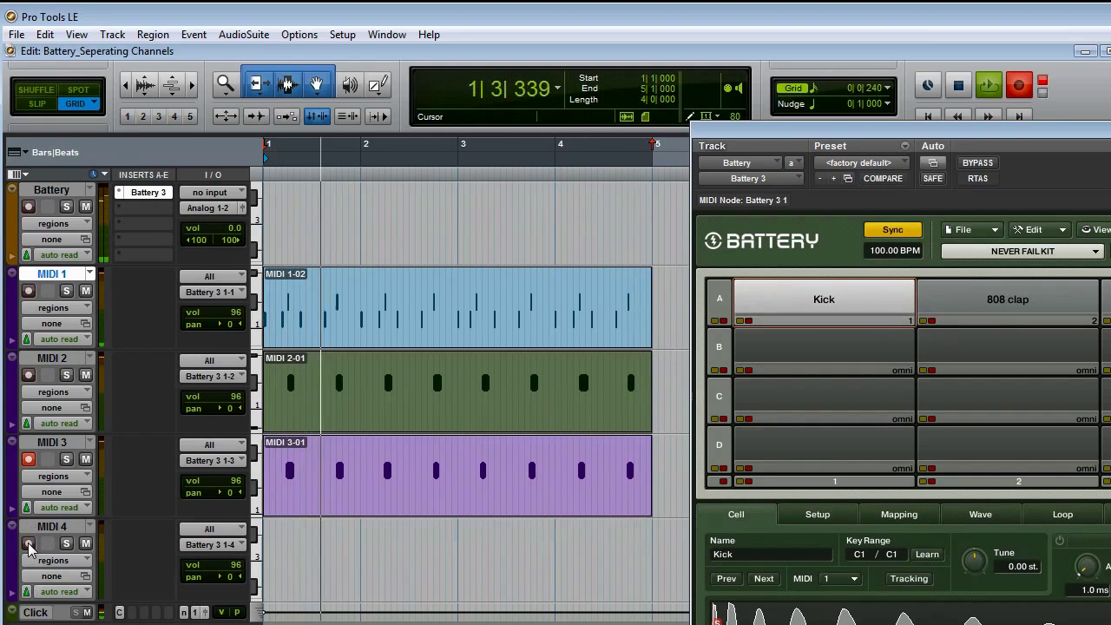
pyautogui.click(28, 543)
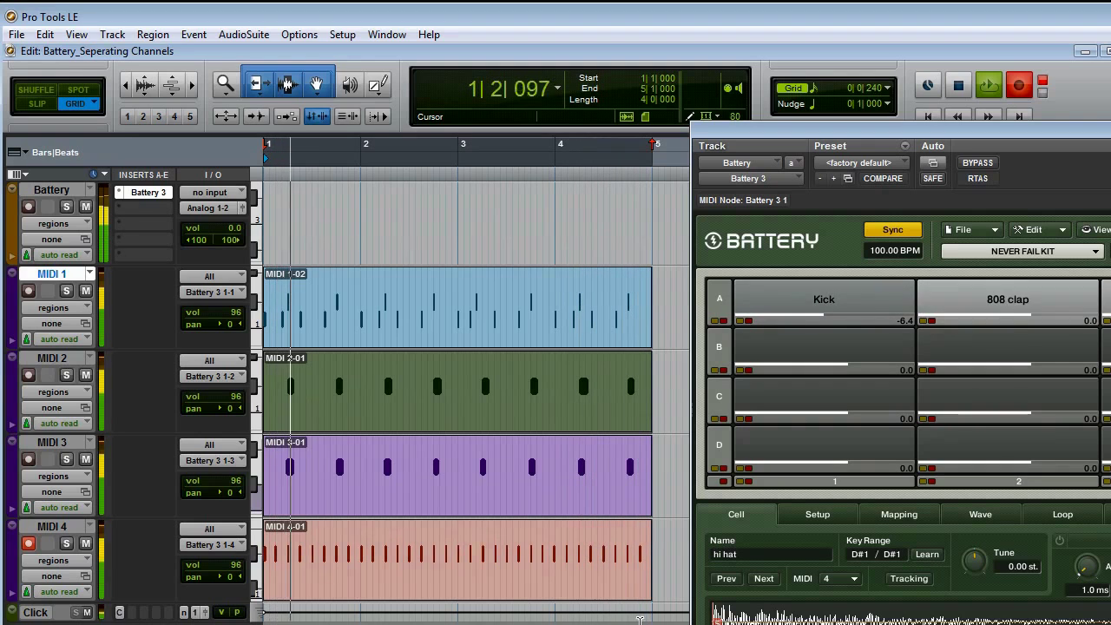
# - Quantize the MIDI 4 region to 1/16 notes at 100% strength and stop the loop recording
pyautogui.click(521, 581)
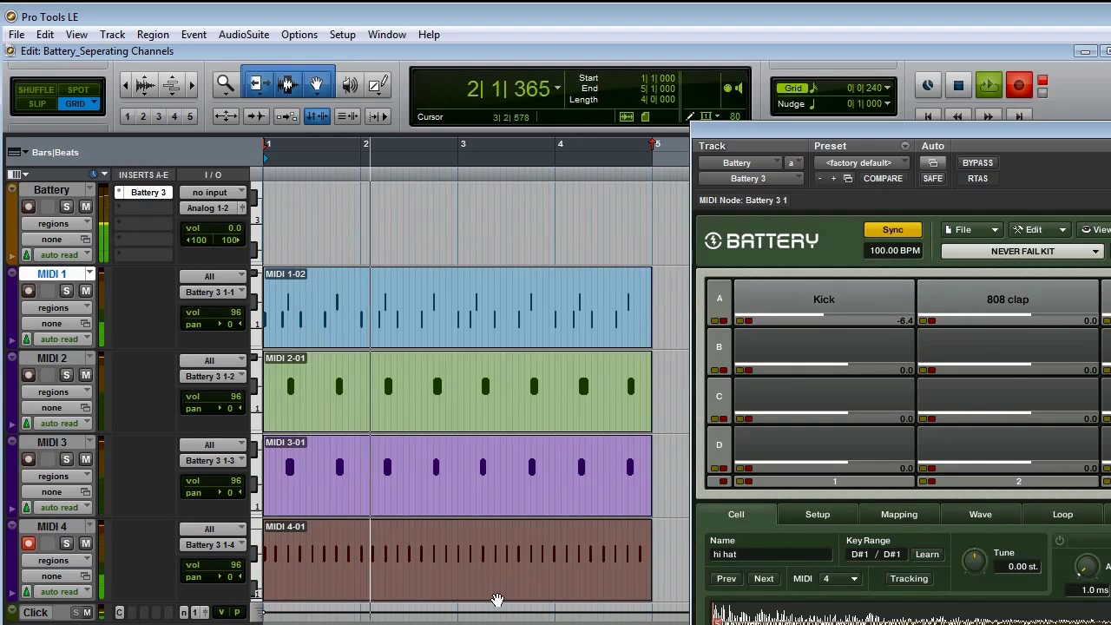
pyautogui.hotkey('alt', '0')
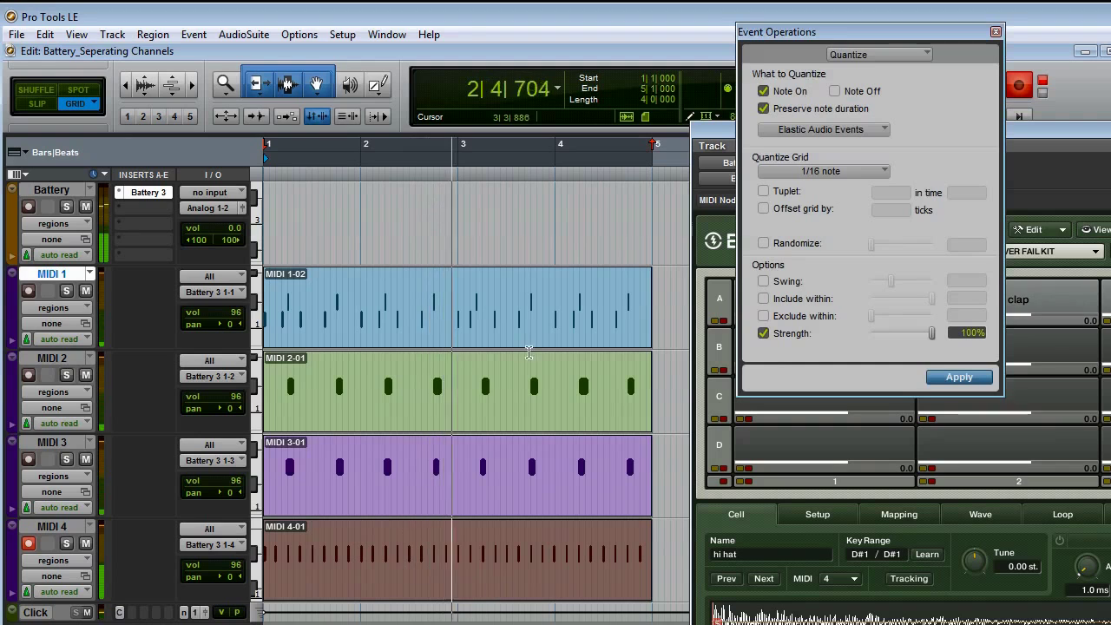
pyautogui.click(951, 378)
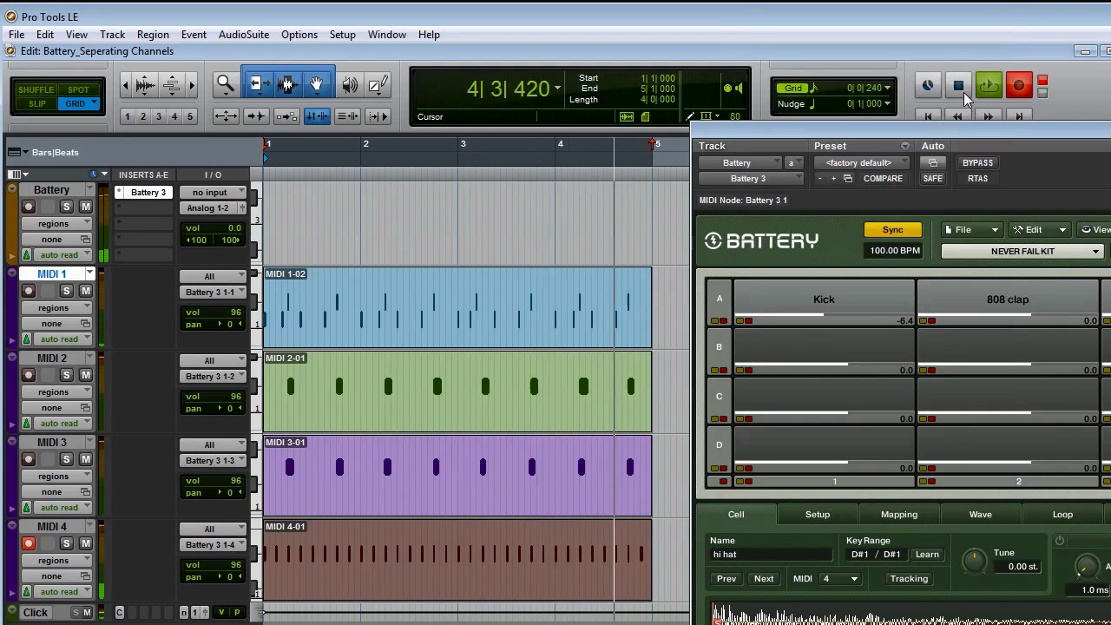
pyautogui.click(959, 85)
# - Position the Battery window beside the recorded regions so all four MIDI tracks stay uncovered
pyautogui.moveTo(906, 139); pyautogui.dragTo(713, 199)
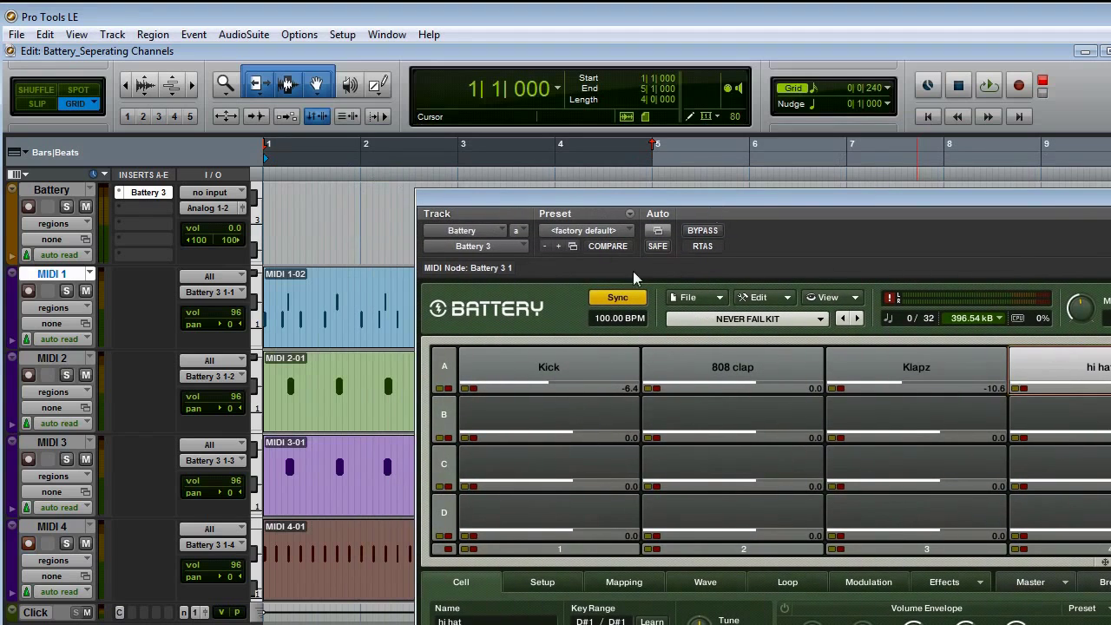
pyautogui.moveTo(541, 199); pyautogui.dragTo(790, 193)
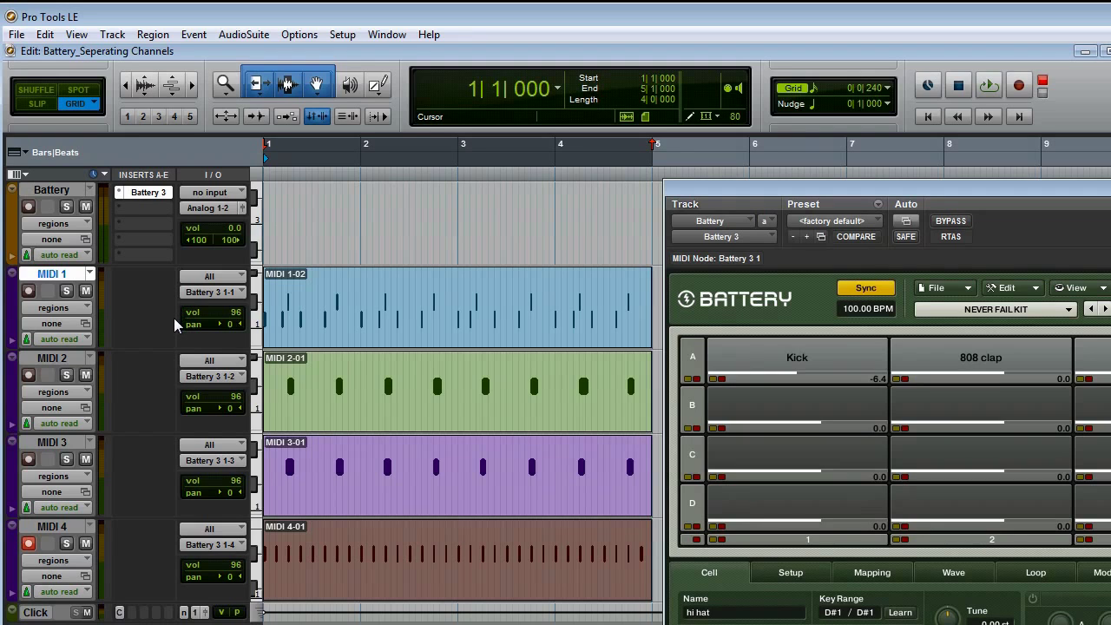
# - Delete the stray notes one row above the kick notes from the MIDI 1 region in the MIDI Editor
pyautogui.click(364, 333)
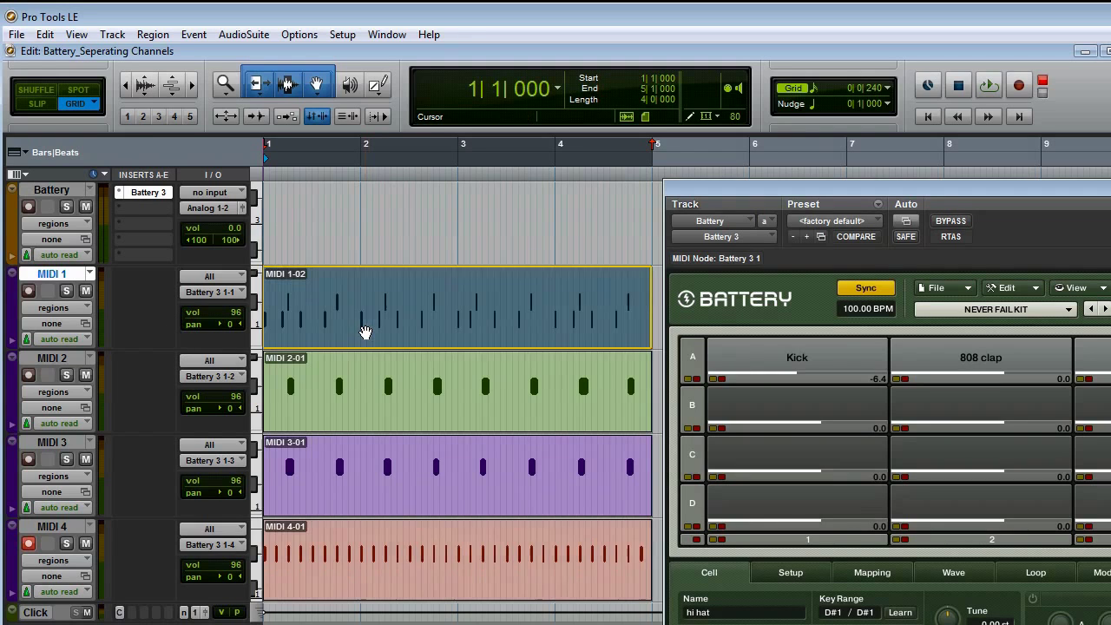
pyautogui.doubleClick(364, 332)
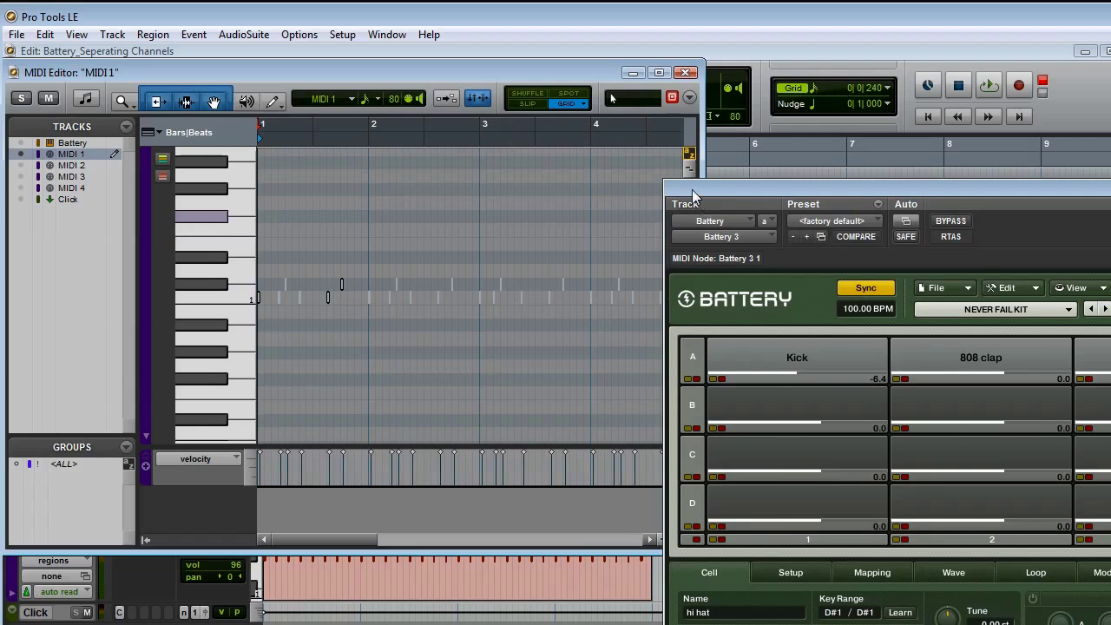
pyautogui.moveTo(694, 206); pyautogui.dragTo(813, 215)
pyautogui.moveTo(675, 241); pyautogui.dragTo(308, 283)
pyautogui.click(273, 285)
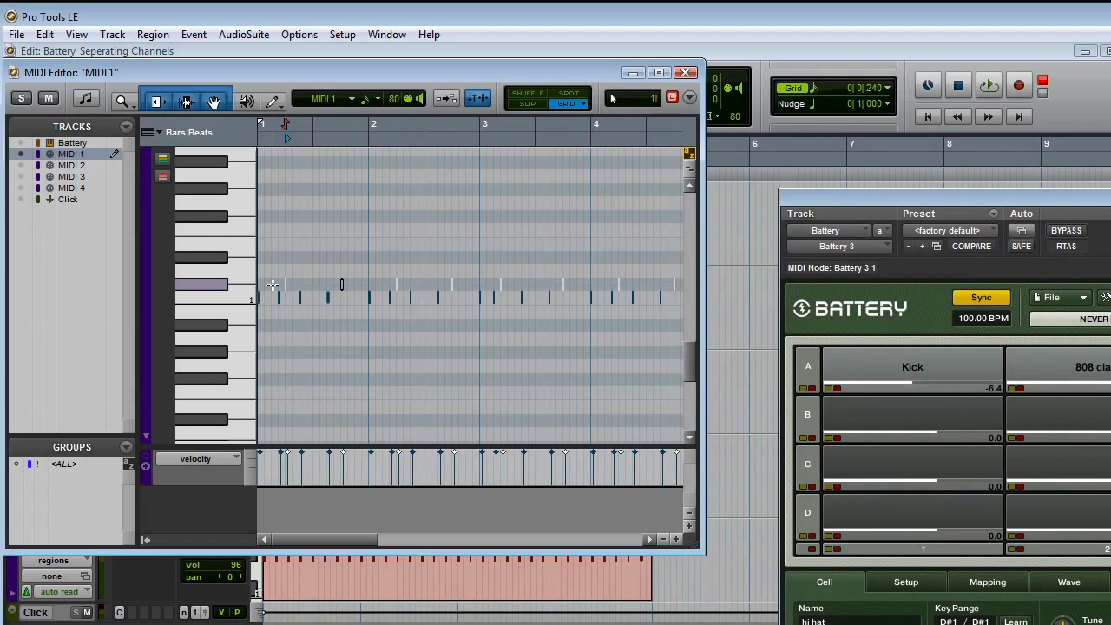
pyautogui.scroll(3, 272, 285)
pyautogui.click(686, 72)
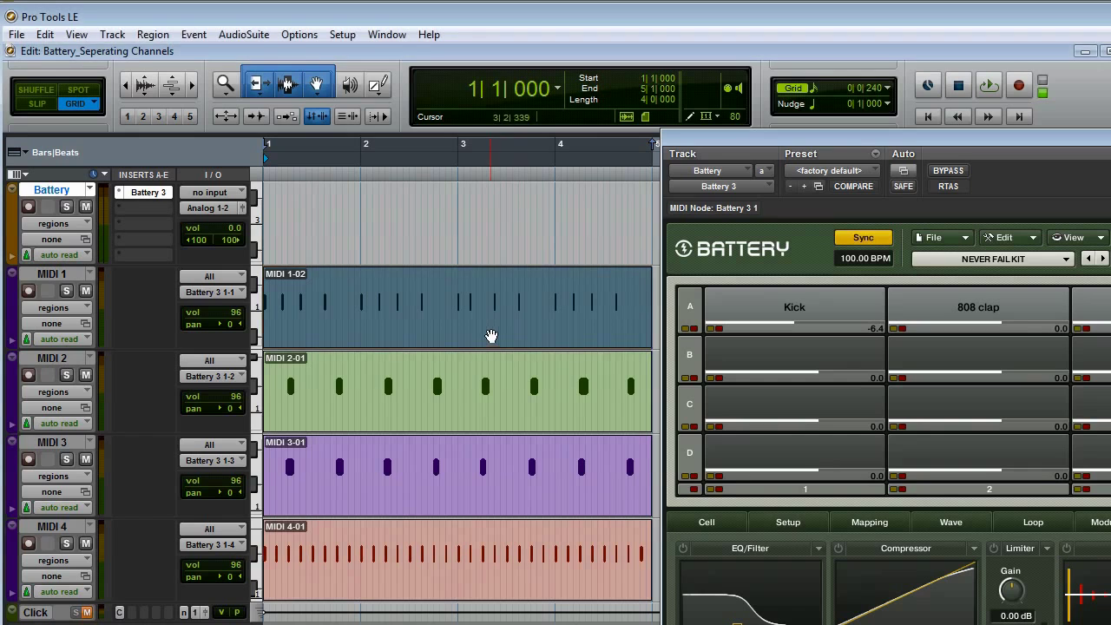
# - Examine the remaining MIDI 1 notes in the MIDI Editor with the Battery window moved aside, and close the editor
pyautogui.doubleClick(474, 340)
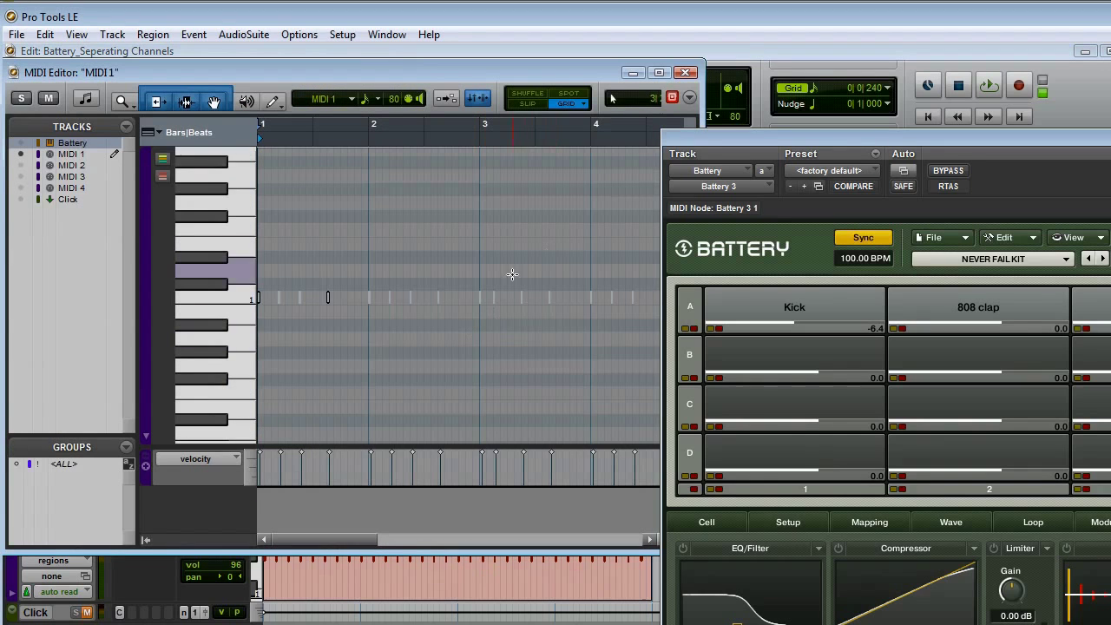
pyautogui.moveTo(700, 138); pyautogui.dragTo(800, 144)
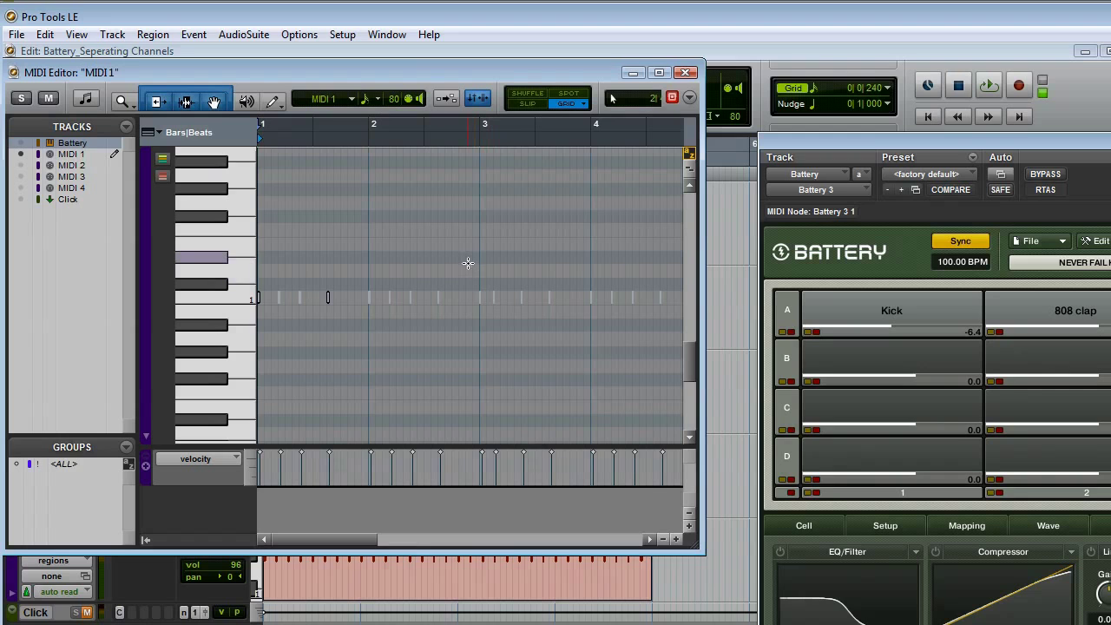
pyautogui.moveTo(468, 263); pyautogui.dragTo(486, 321)
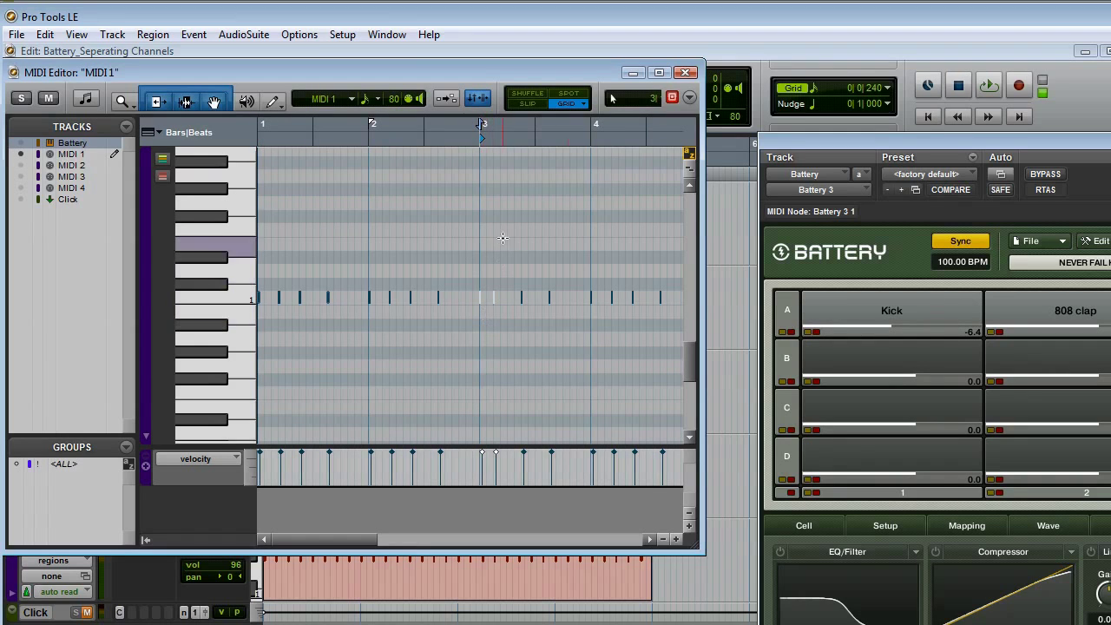
pyautogui.click(686, 72)
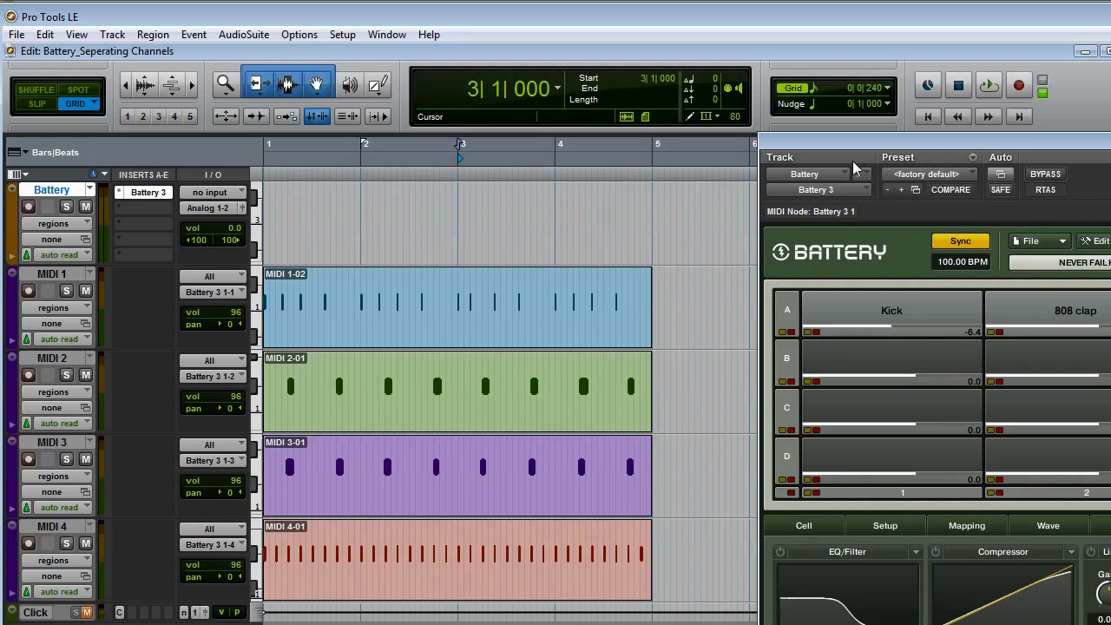
pyautogui.doubleClick(573, 340)
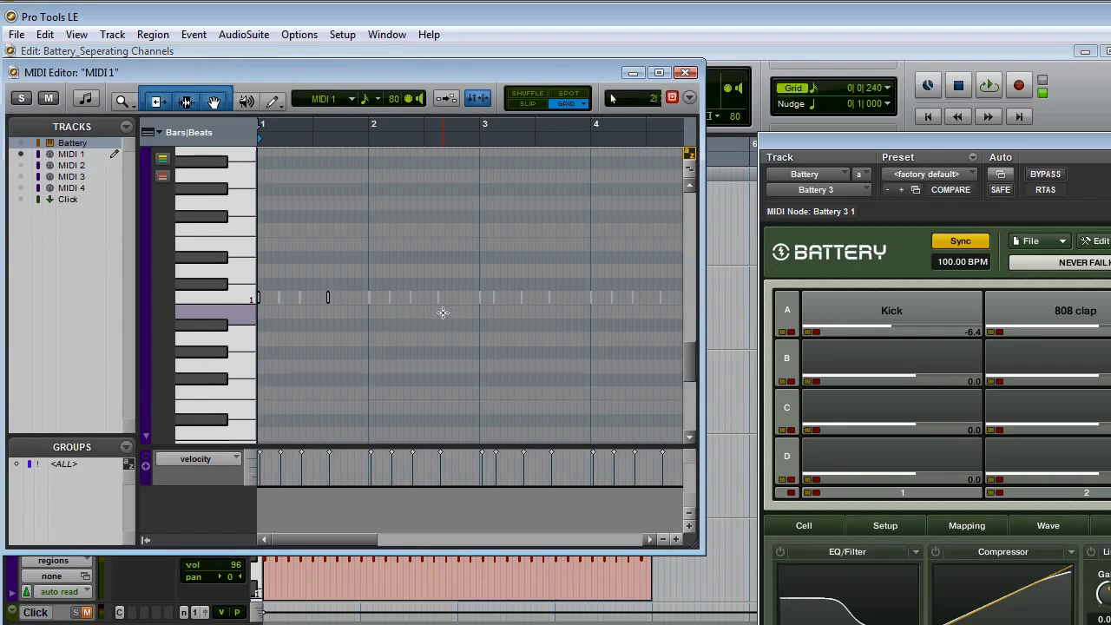
pyautogui.click(444, 313)
pyautogui.click(685, 73)
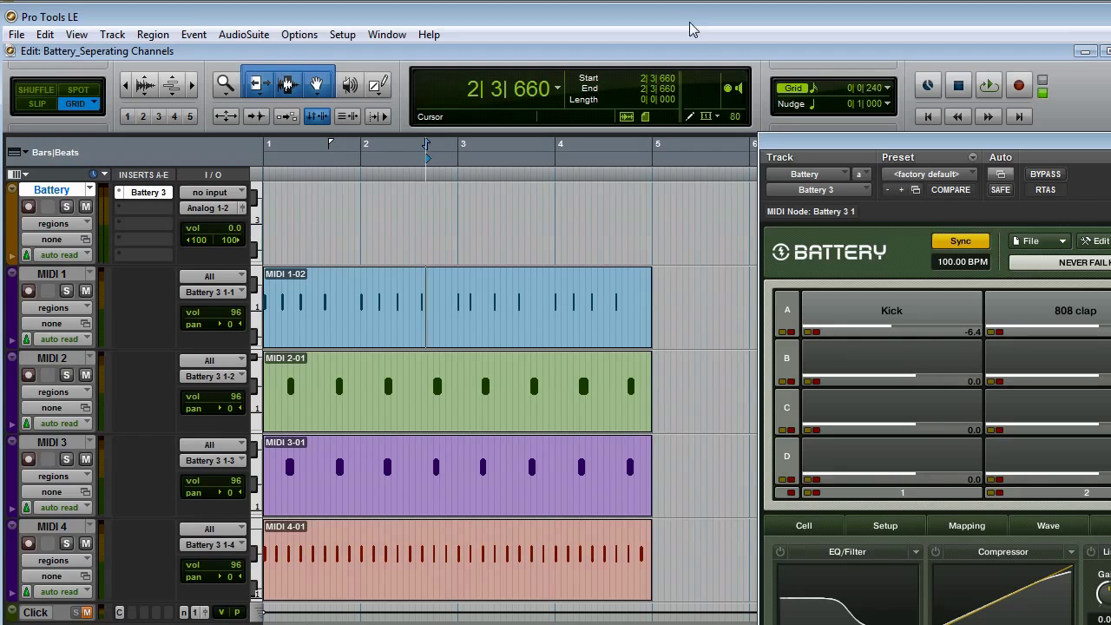
# - Play the four MIDI patterns together from 2|4|000 and stop playback
pyautogui.click(472, 335)
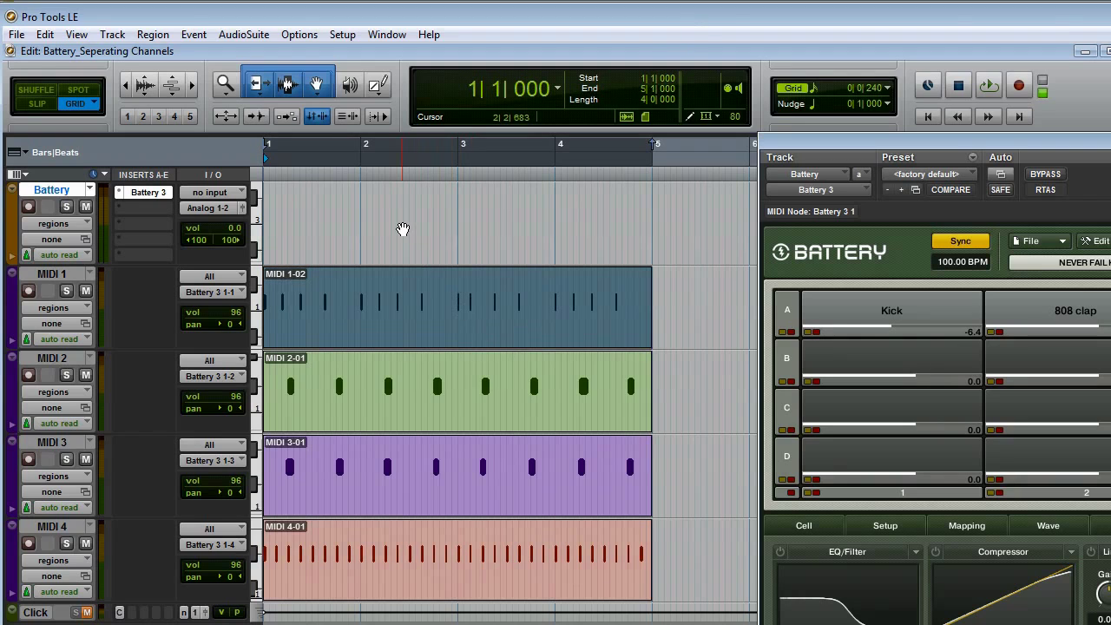
pyautogui.click(436, 301)
pyautogui.press('space')
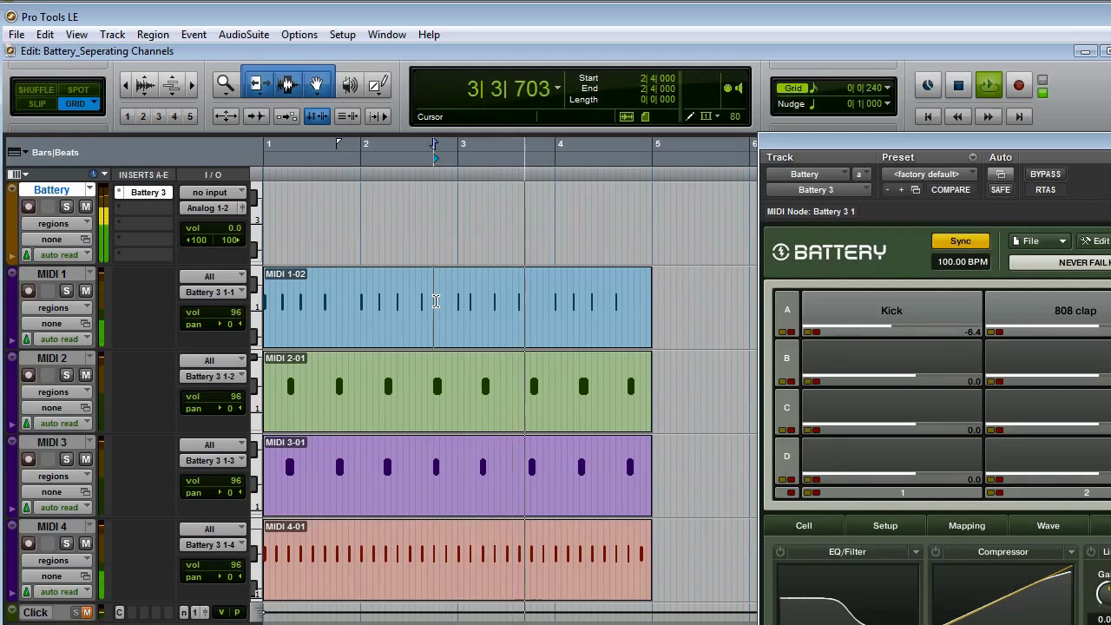
pyautogui.press('space')
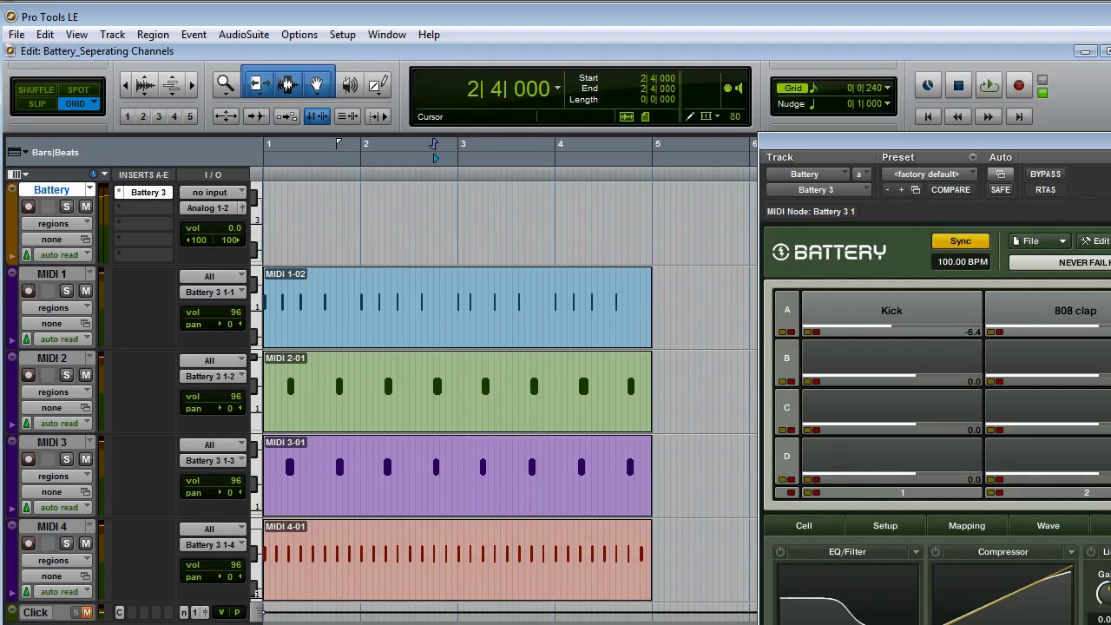
# - Move the Battery window over the tracks so that all four drum cells and the master effects are in view
pyautogui.moveTo(1109, 139); pyautogui.dragTo(640, 68)
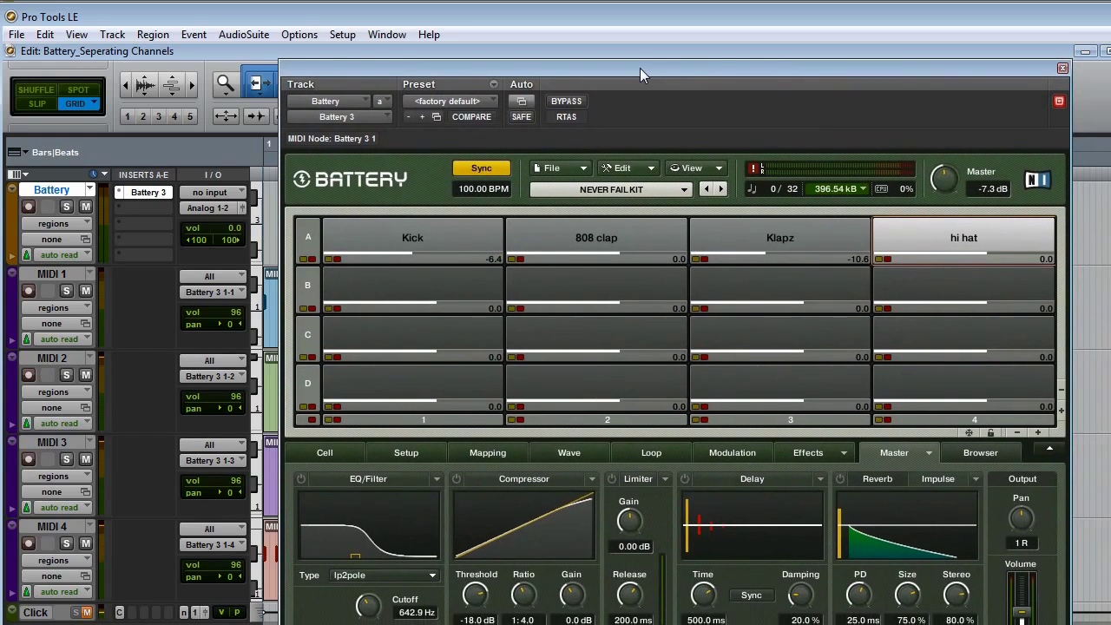